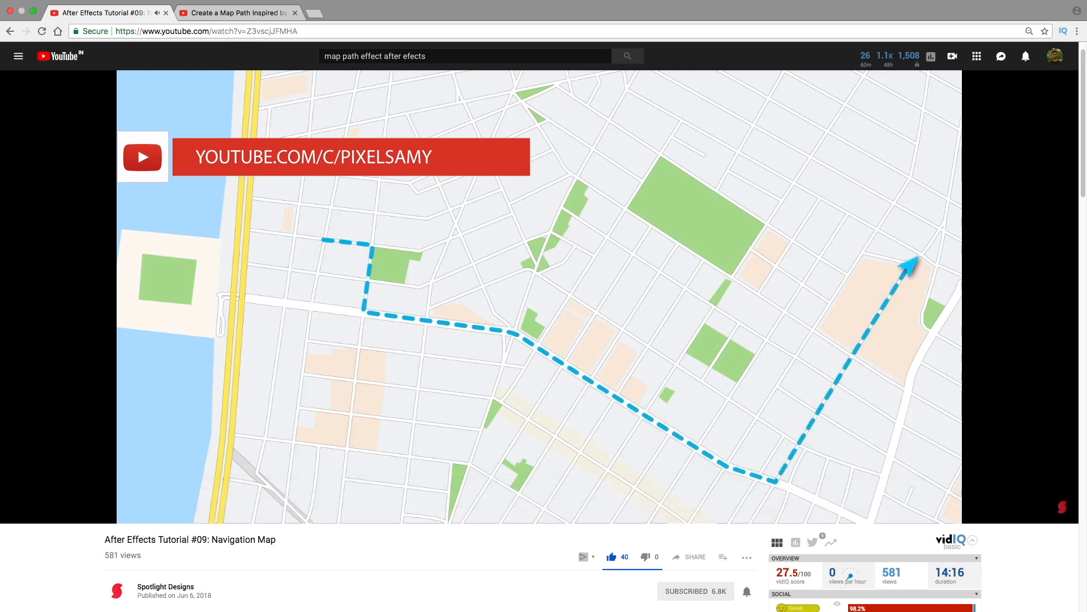
key("ctrl+Tab")
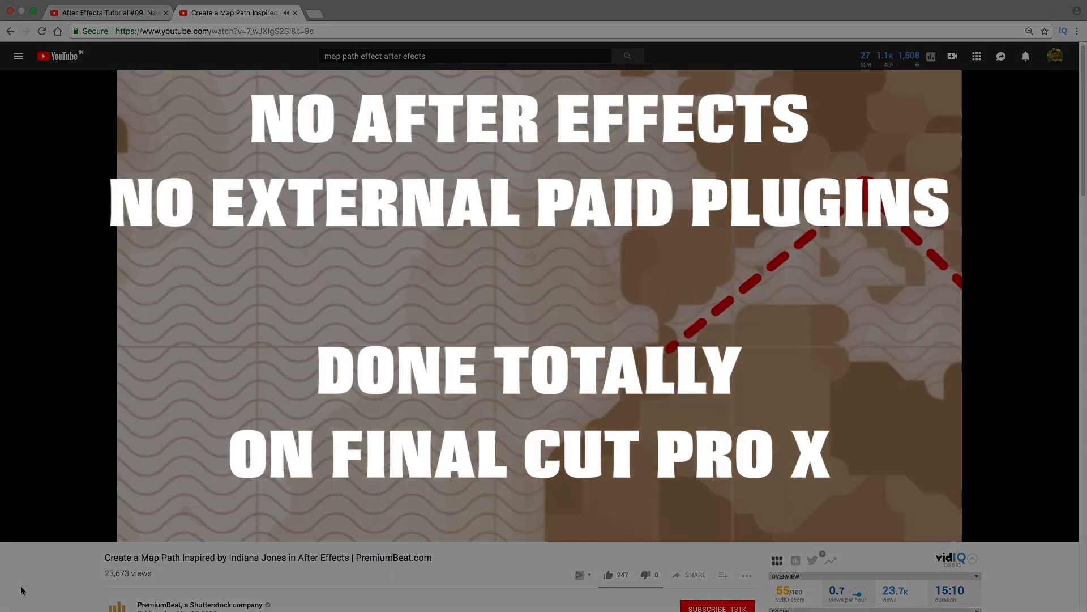
scroll(21, 590, "down", 1)
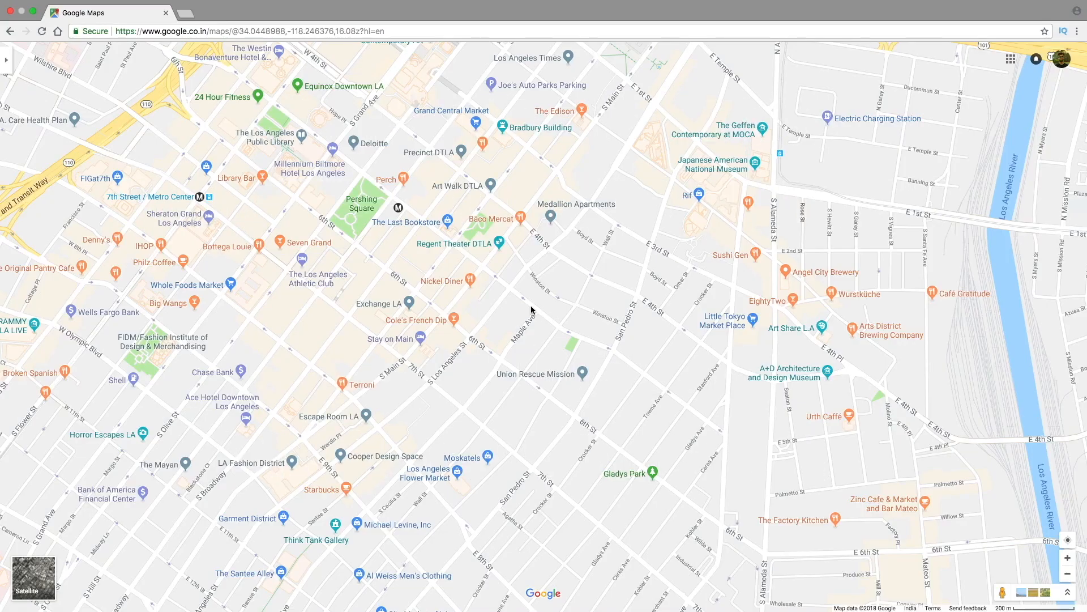
Explore the downtown Los Angeles map in Google Maps at different zoom levels to find a street-level framing.
scroll(531, 309, "up", 3)
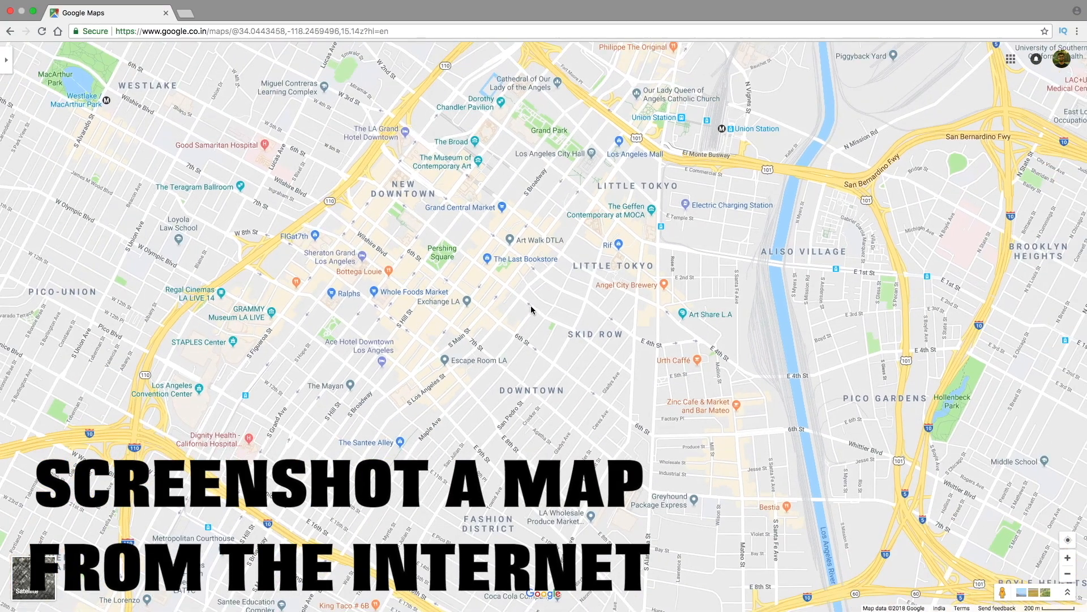
scroll(532, 310, "up", 2)
scroll(532, 310, "down", 5)
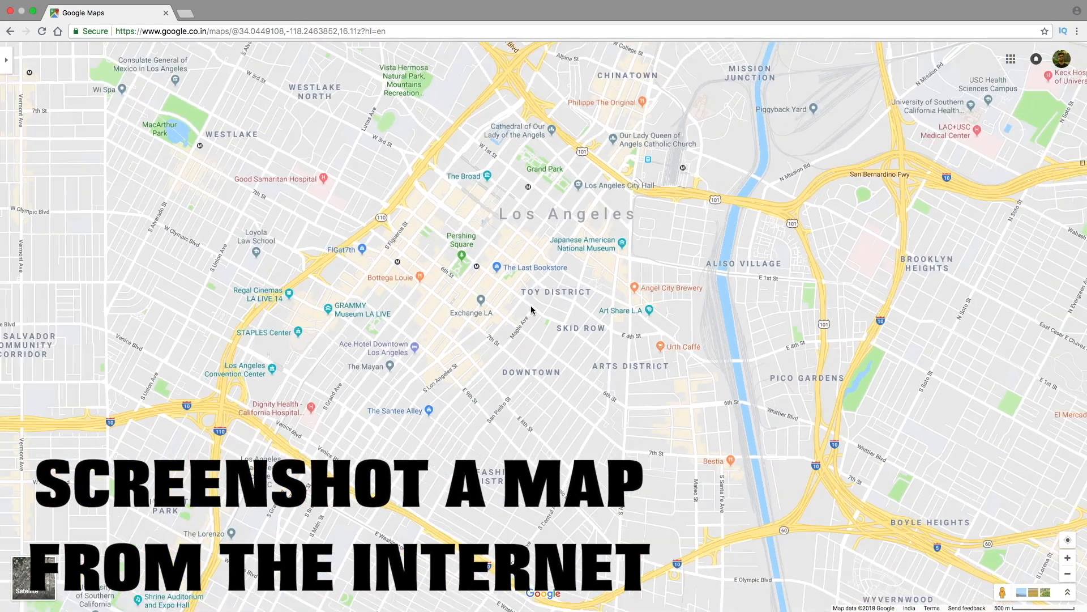
scroll(531, 310, "down", 3)
scroll(531, 310, "up", 3)
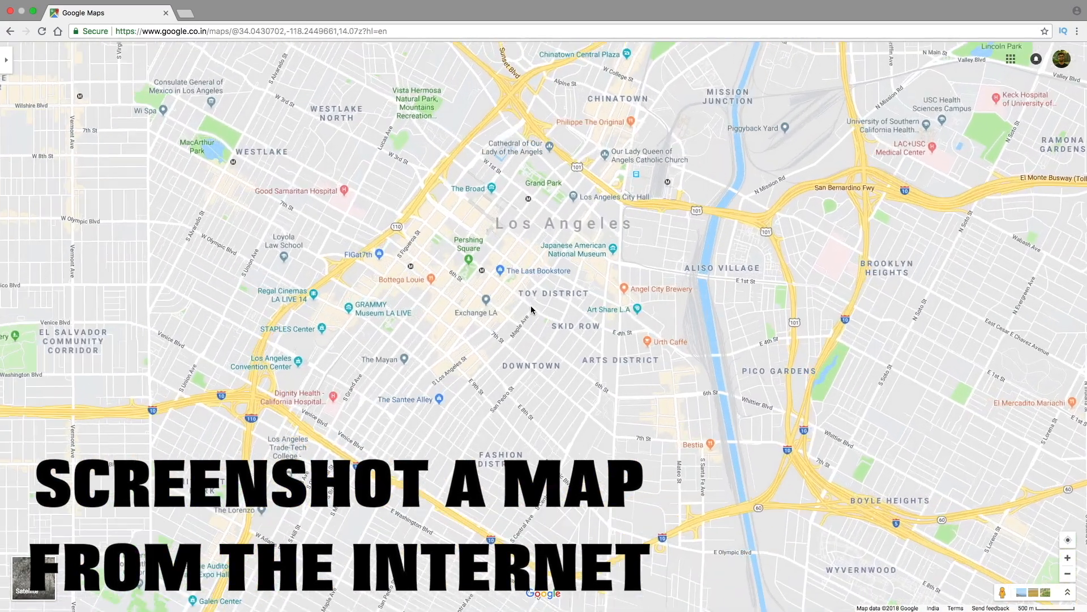
scroll(532, 310, "up", 3)
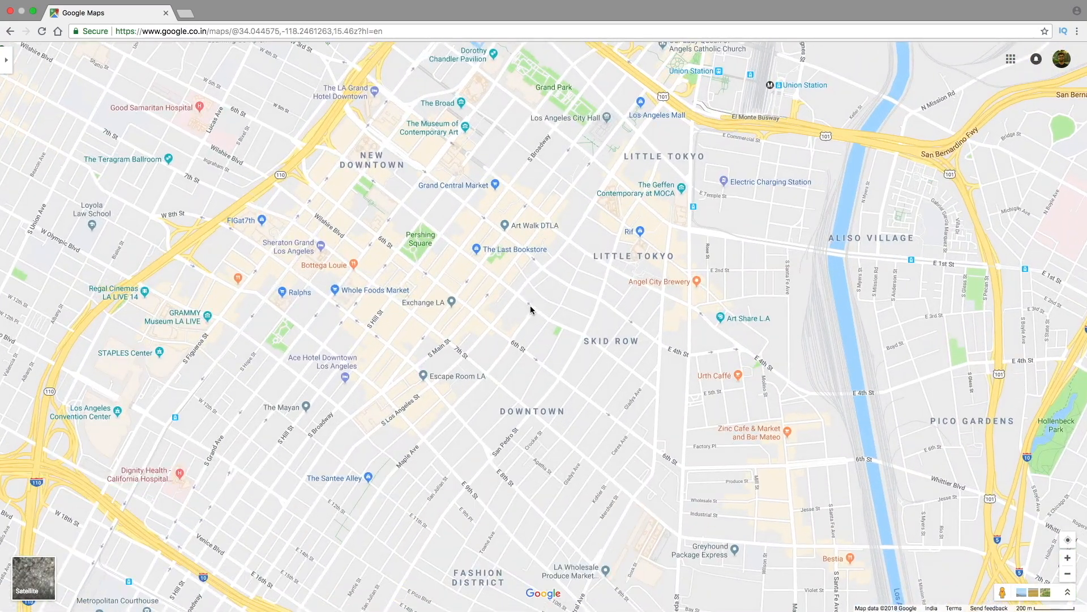
left_click(33, 13)
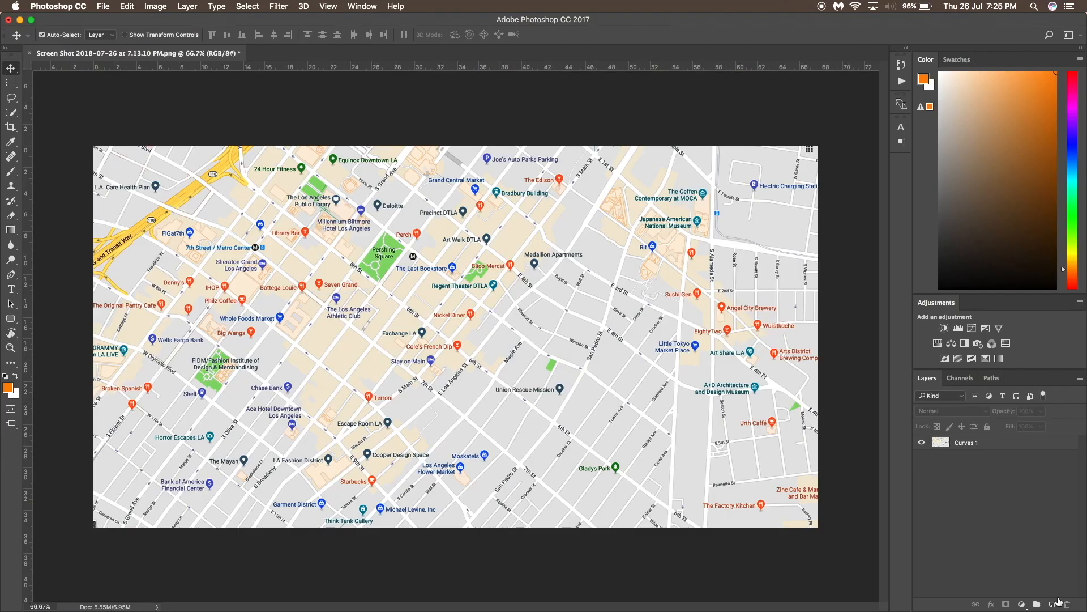
Add a new layer above the map and choose the Brush tool, checking its size and hardness settings.
left_click(1055, 603)
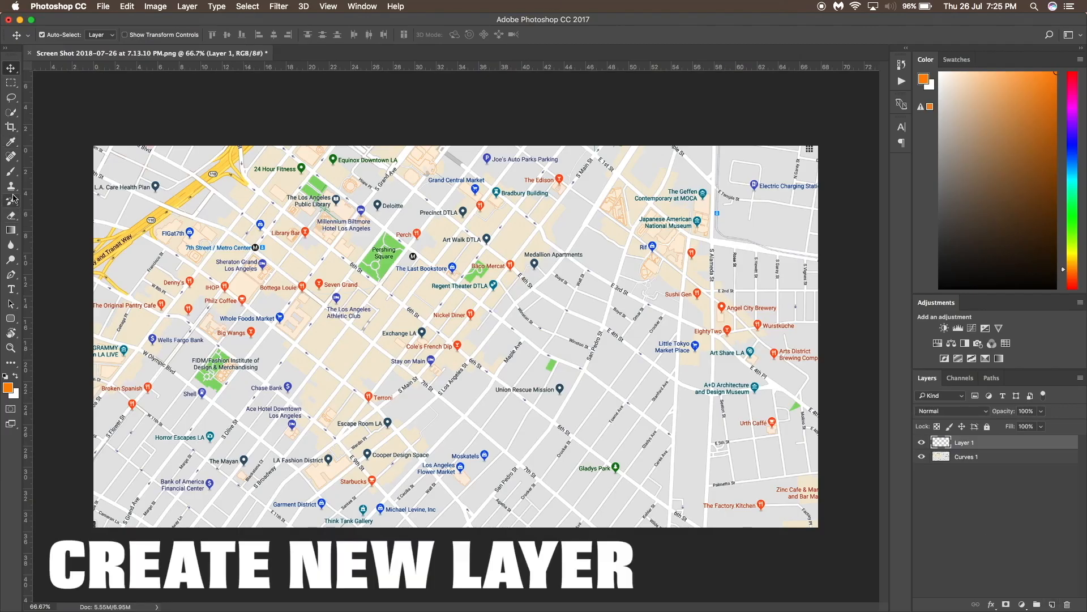
left_click(12, 173)
left_click(33, 173)
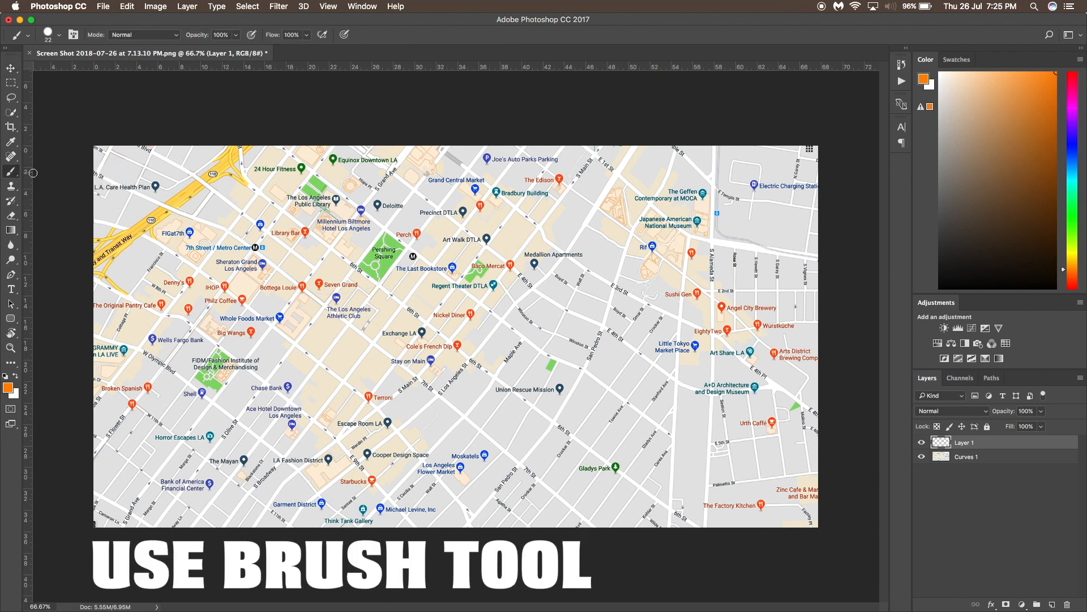
left_click(58, 35)
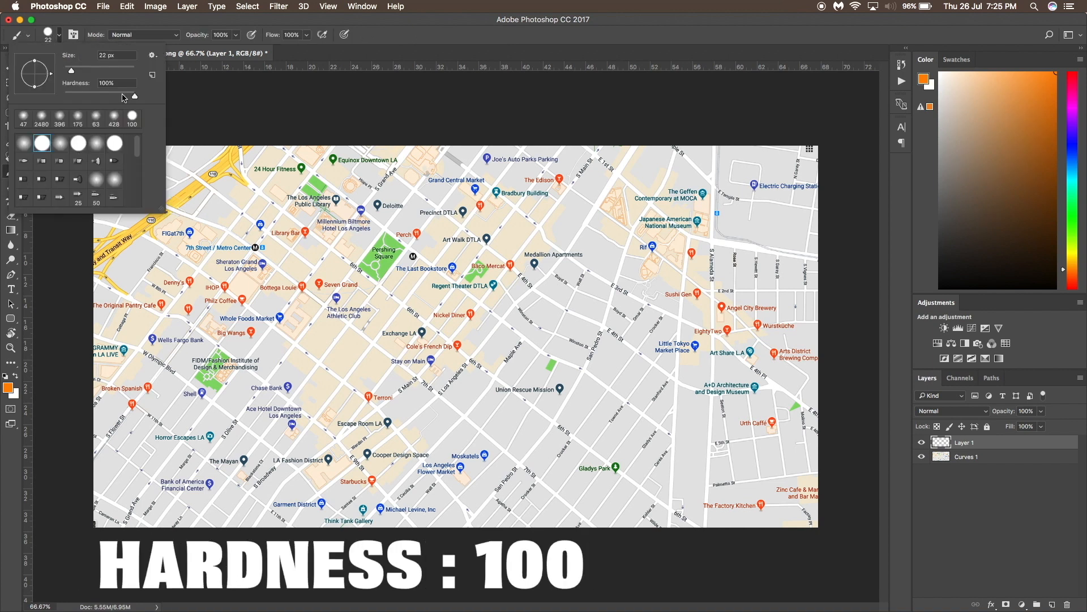
Set the foreground colour to red and try it with a test stroke on the map, undoing that stroke.
left_click(8, 388)
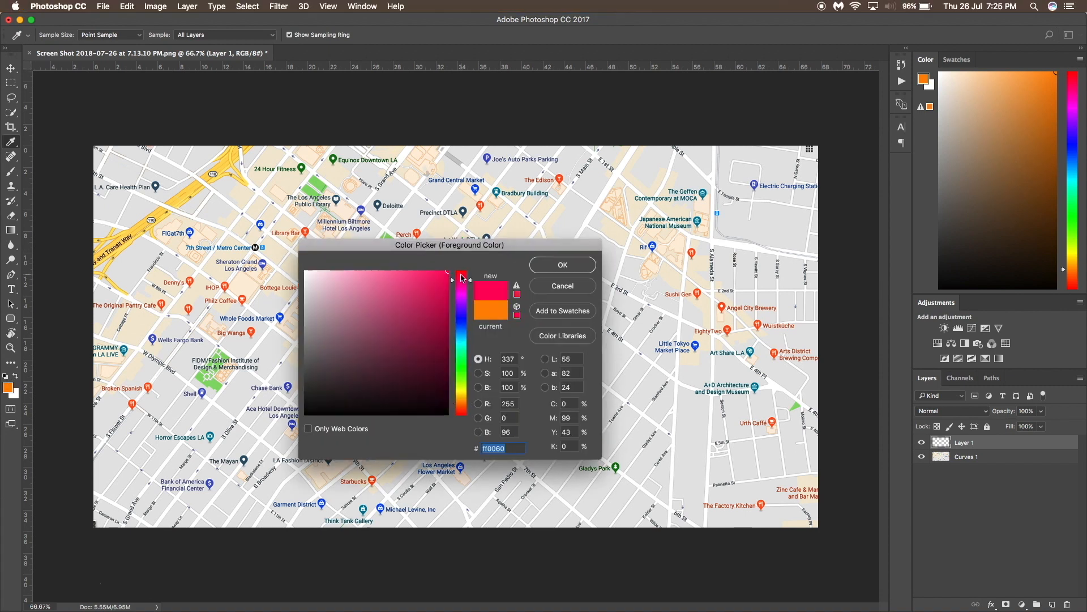
left_click(447, 276)
left_click(562, 263)
left_click_drag(251, 388, 452, 361)
key("super+z")
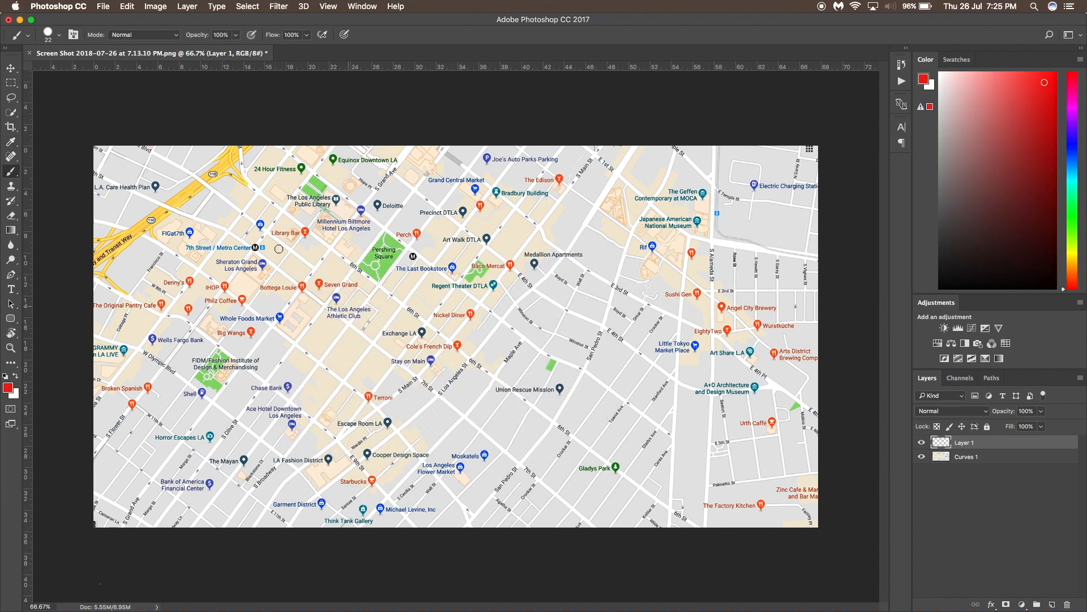
Reduce the brush size to 19 px and paint a straight horizontal red line eastward from the FIDM park.
left_click(60, 37)
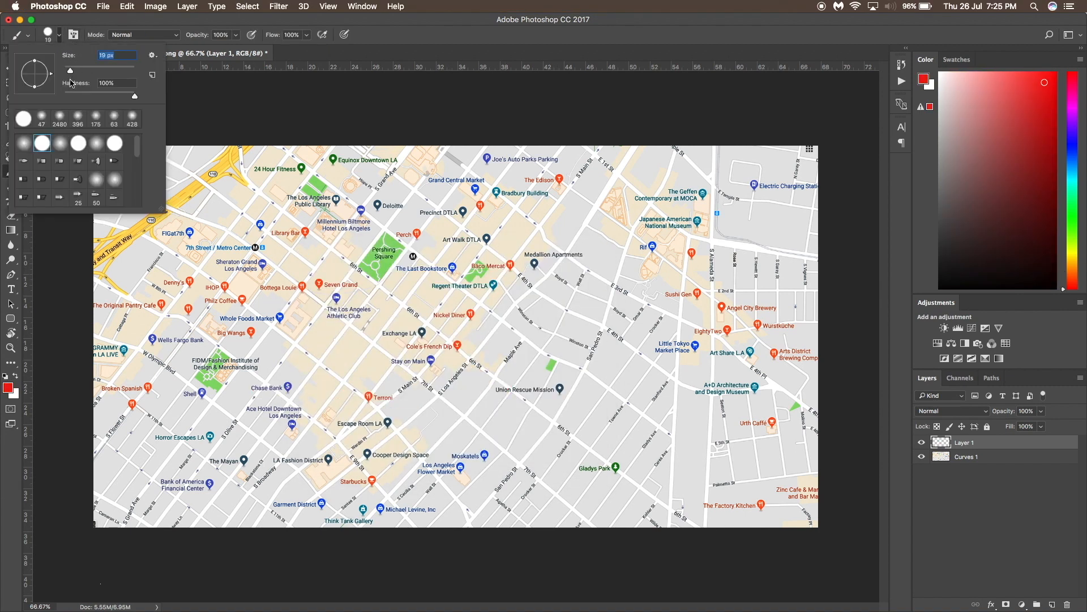
left_click(296, 345)
key("super+z")
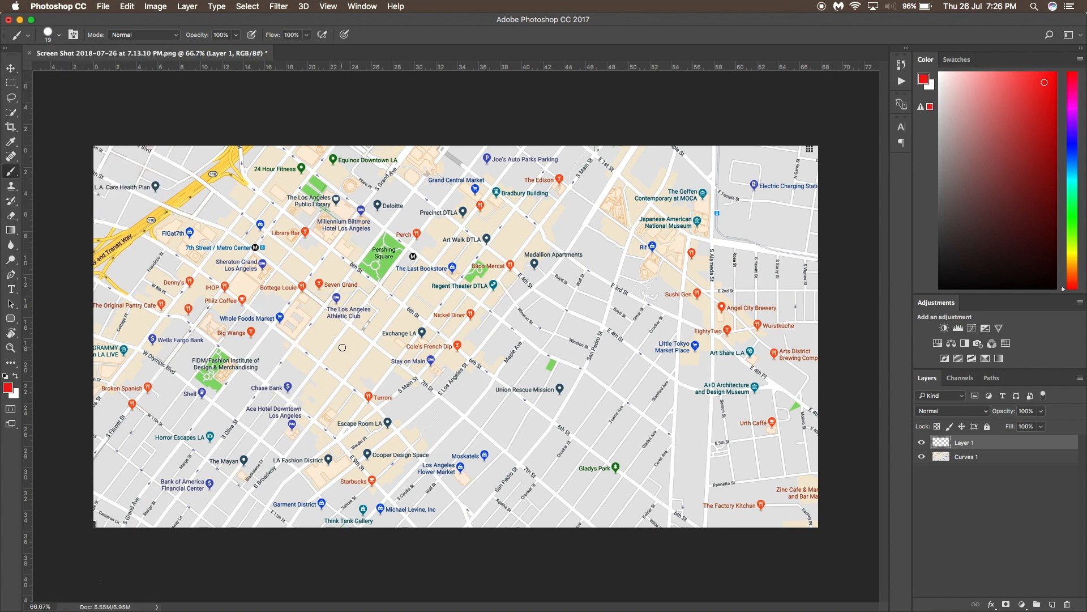
mouse_move(258, 378)
left_mouse_down()
mouse_move(360, 382)
mouse_move(448, 403)
left_mouse_up()
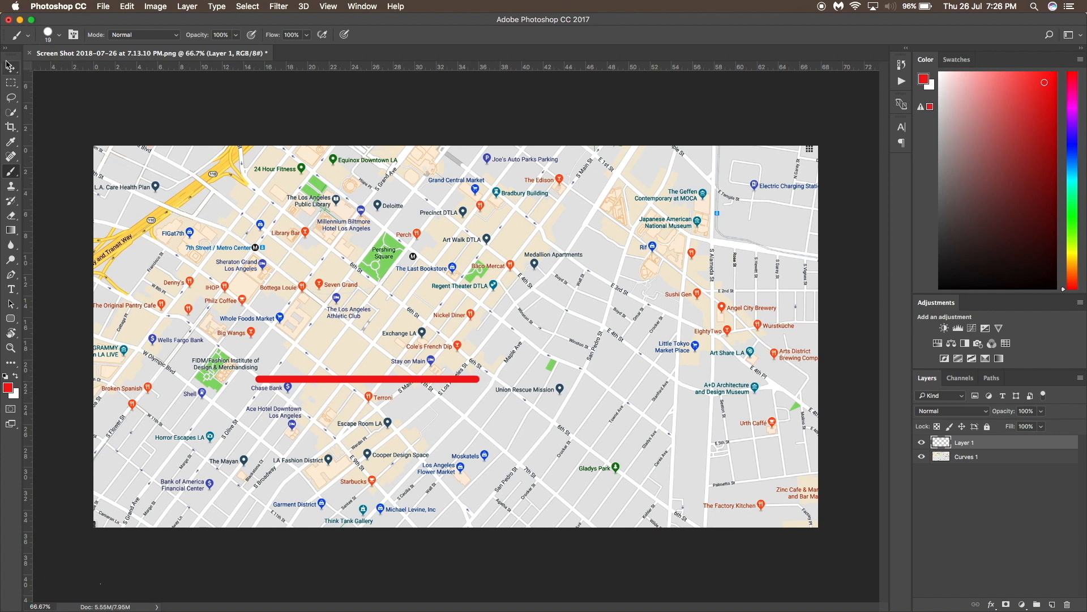
Free-transform the red line, rotating it about -51.8° and fitting it along the diagonal street past The Last Bookstore.
left_click(9, 68)
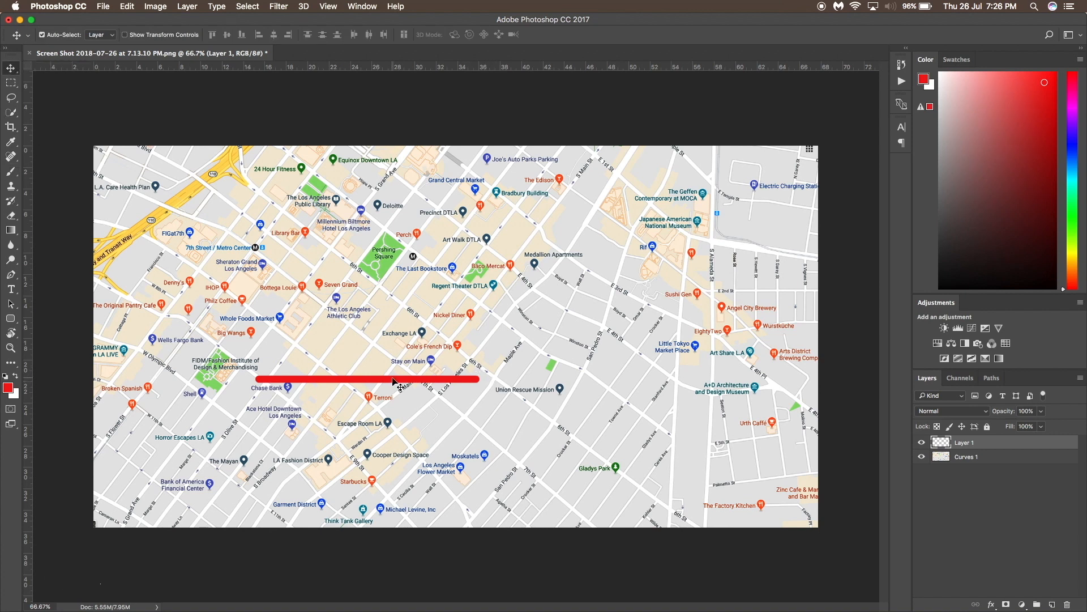
key("super+t")
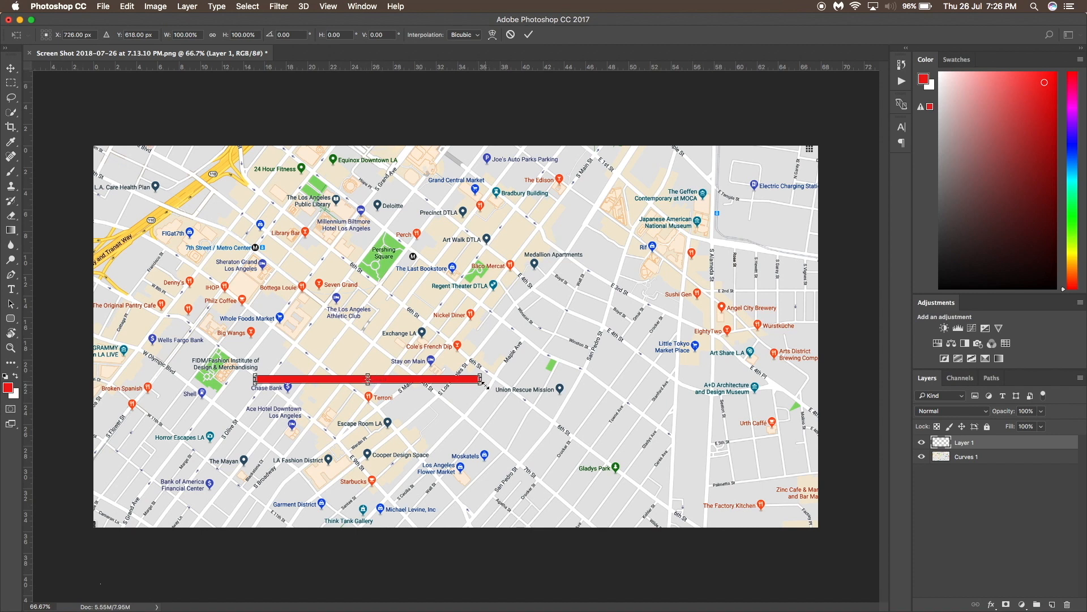
left_click_drag(485, 386, 418, 299)
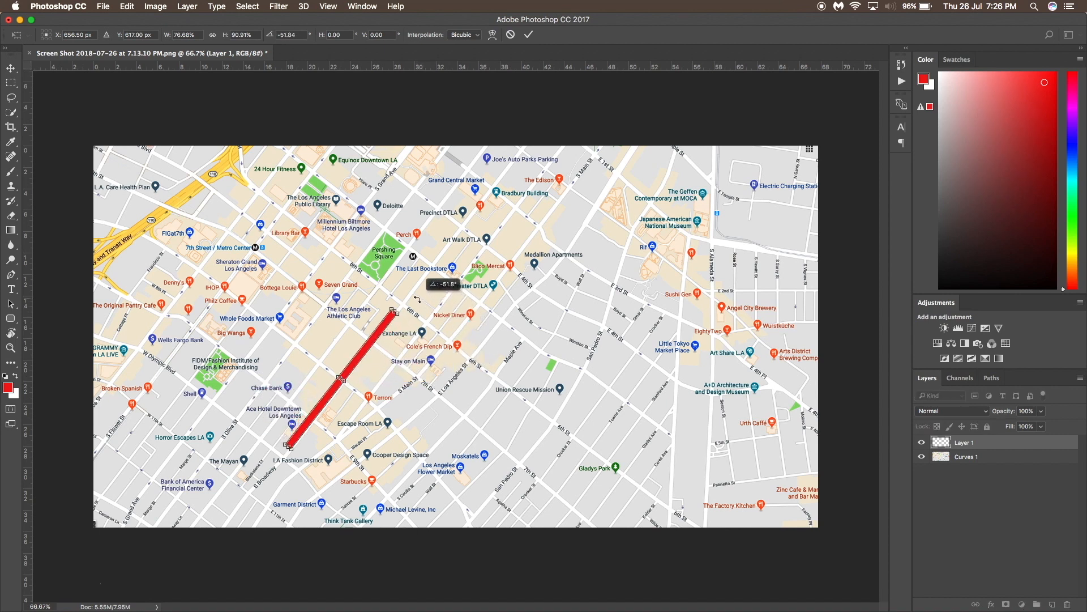
left_click_drag(329, 396, 383, 332)
key("Return")
left_click_drag(448, 248, 478, 383)
Duplicate the line layer, scale the copy to about 80.84%, rotate it about 90.6° and join it to the first line's upper end.
key("super+j")
key("super+t")
left_click_drag(427, 334, 502, 316)
left_click_drag(553, 347, 525, 323)
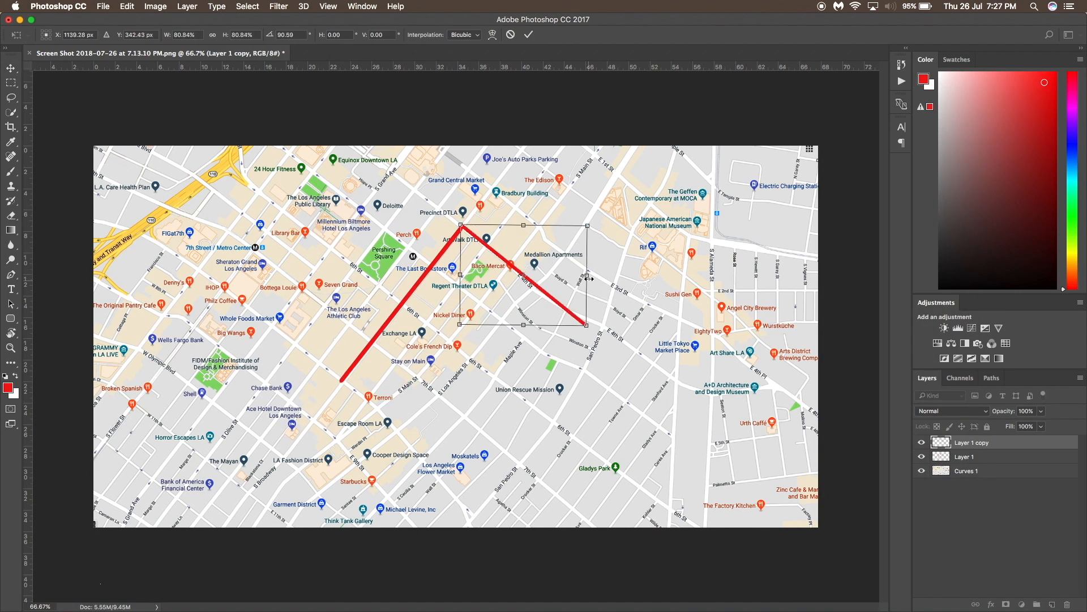
key("Return")
Shorten the second line and add two more line copies as short segments at both ends, forming a four-segment route.
right_click(973, 455)
left_click(862, 192)
left_click_drag(401, 304, 450, 342)
left_click_drag(391, 418, 491, 295)
left_click(972, 442)
left_click_drag(587, 325, 520, 273)
Merge the four red line layers into a single route layer, keeping the map layer separate.
left_click(964, 485)
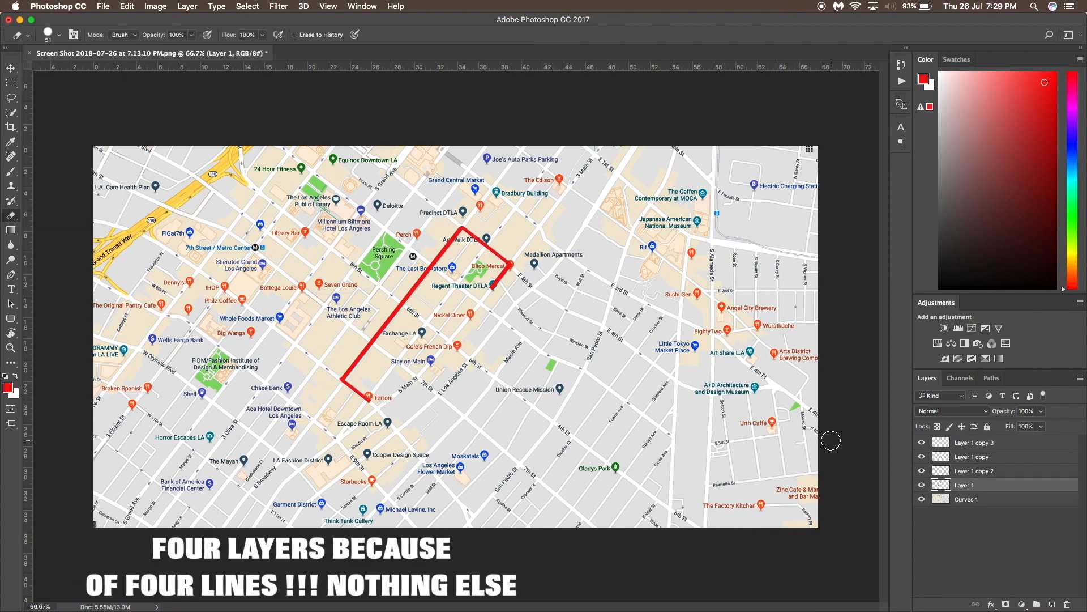
left_click(966, 447)
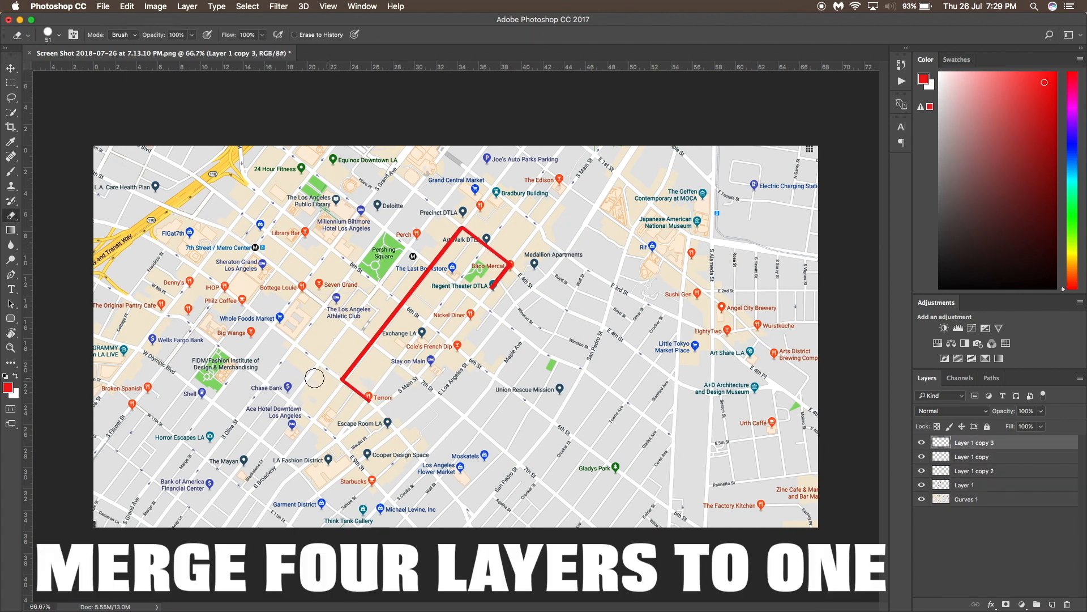
left_click(12, 66)
left_click(972, 486, "shift")
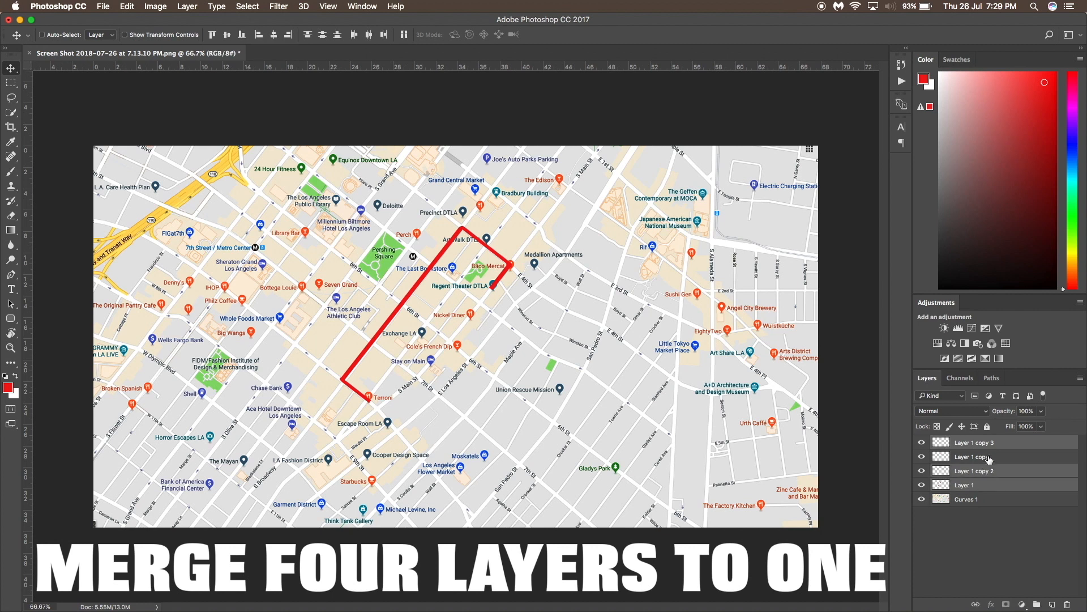
right_click(990, 458)
left_click(941, 456)
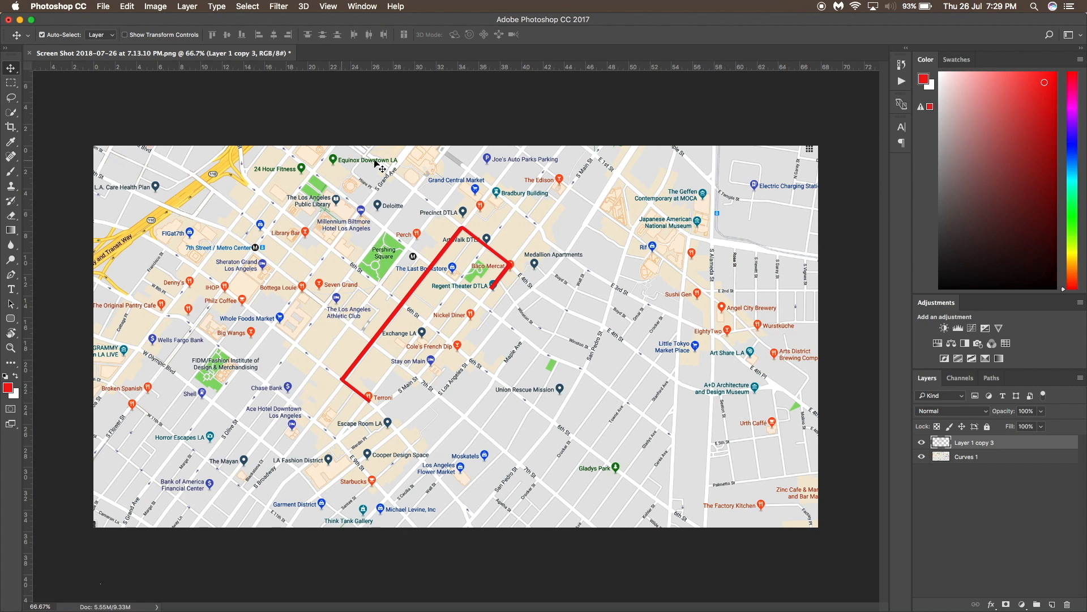
Start exporting the layers to files and set the file type to PNG-24.
left_click(104, 7)
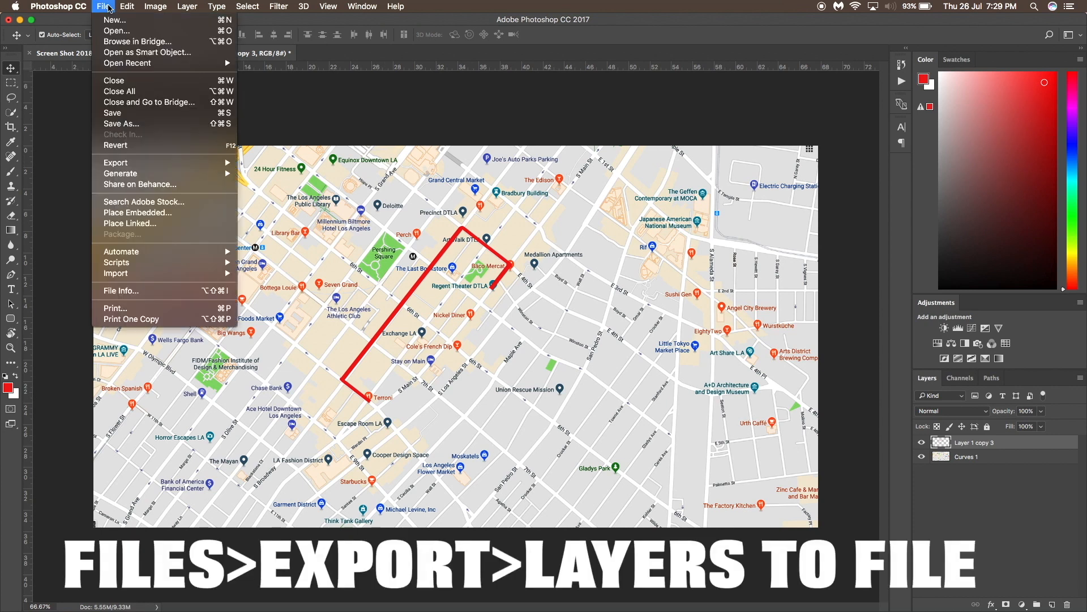
mouse_move(176, 165)
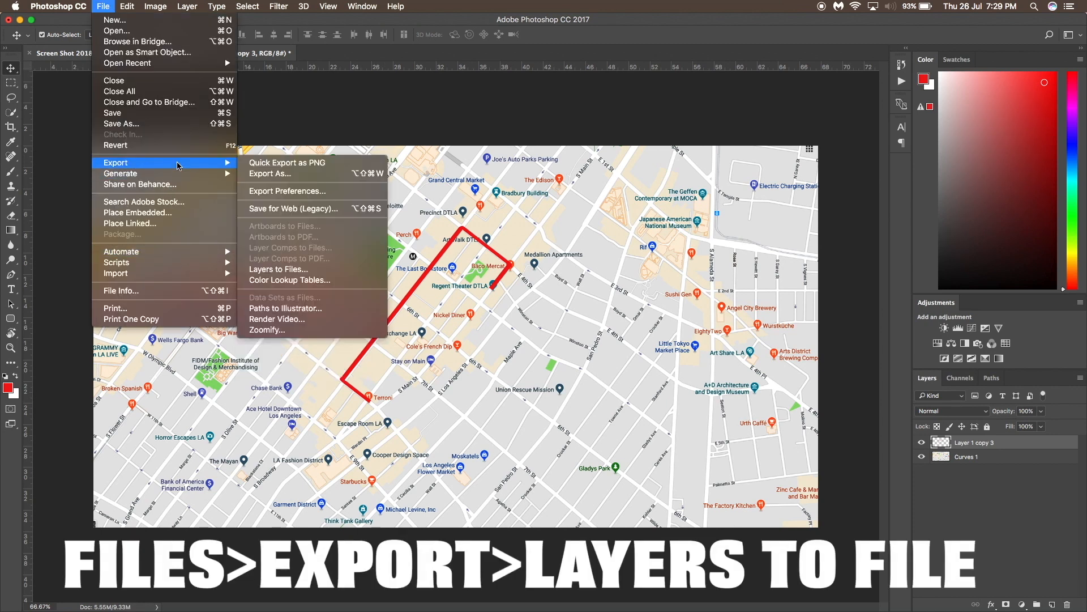
left_click(299, 270)
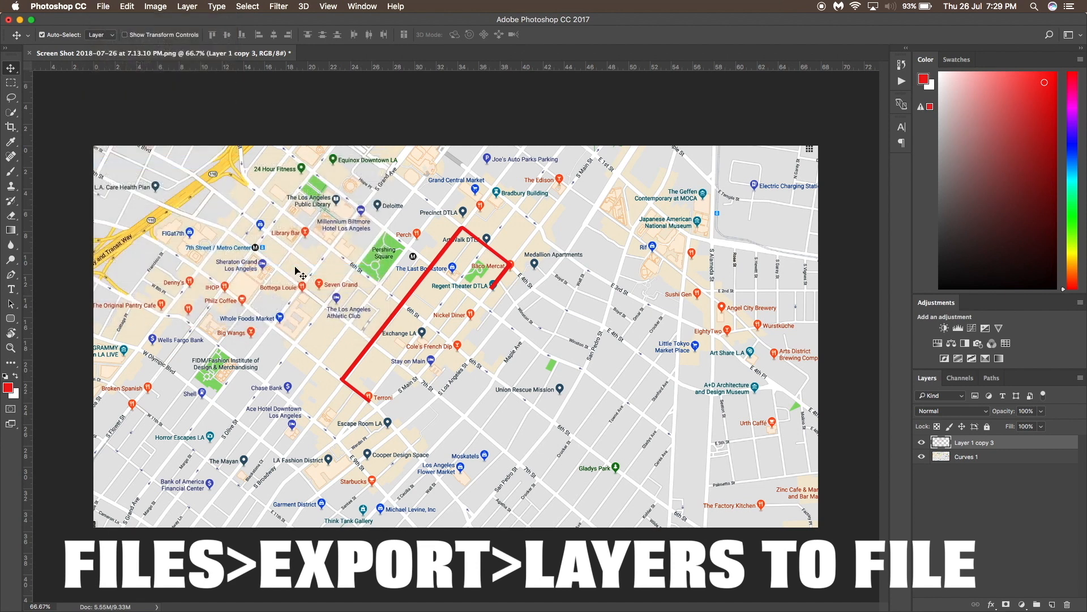
left_click(406, 333)
left_click(469, 329)
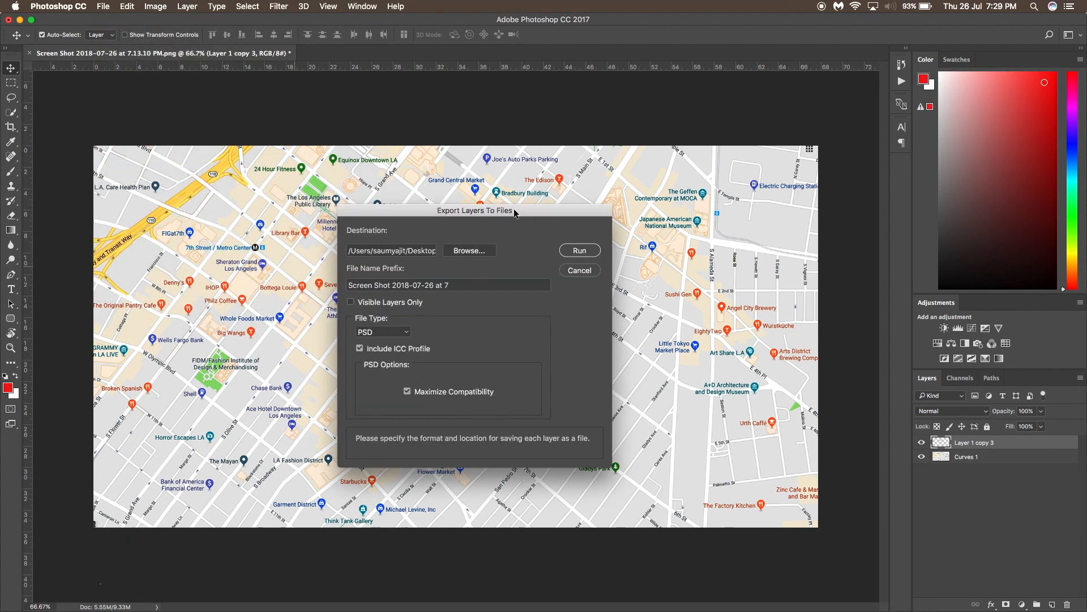
left_click_drag(516, 213, 518, 208)
left_click(385, 327)
left_click(383, 406)
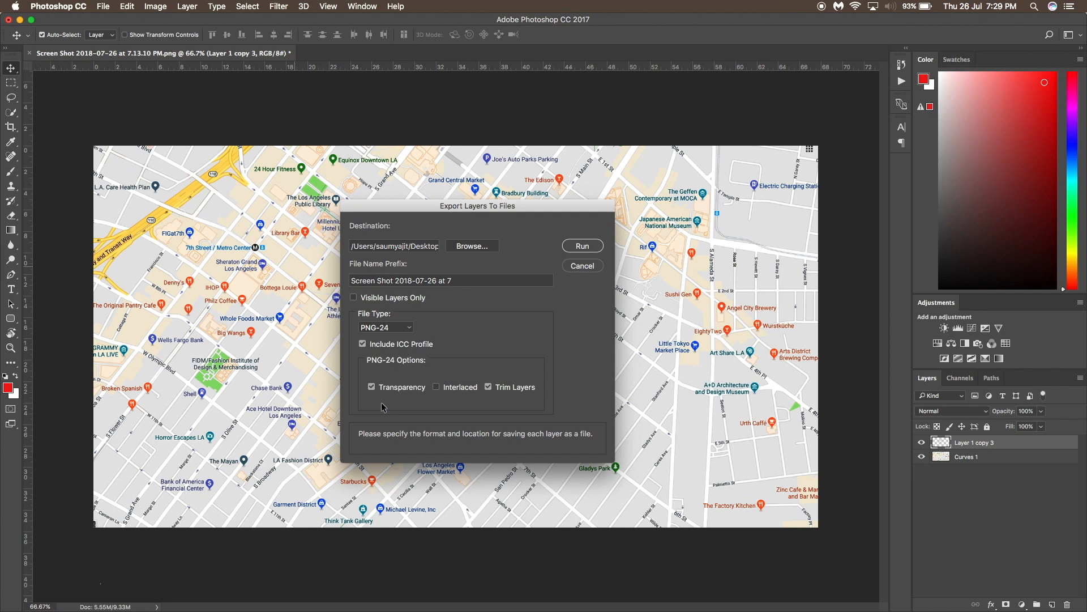
Set the export destination to the map folder inside YOUTUBE and run the layer export.
left_click(472, 246)
left_click(430, 433)
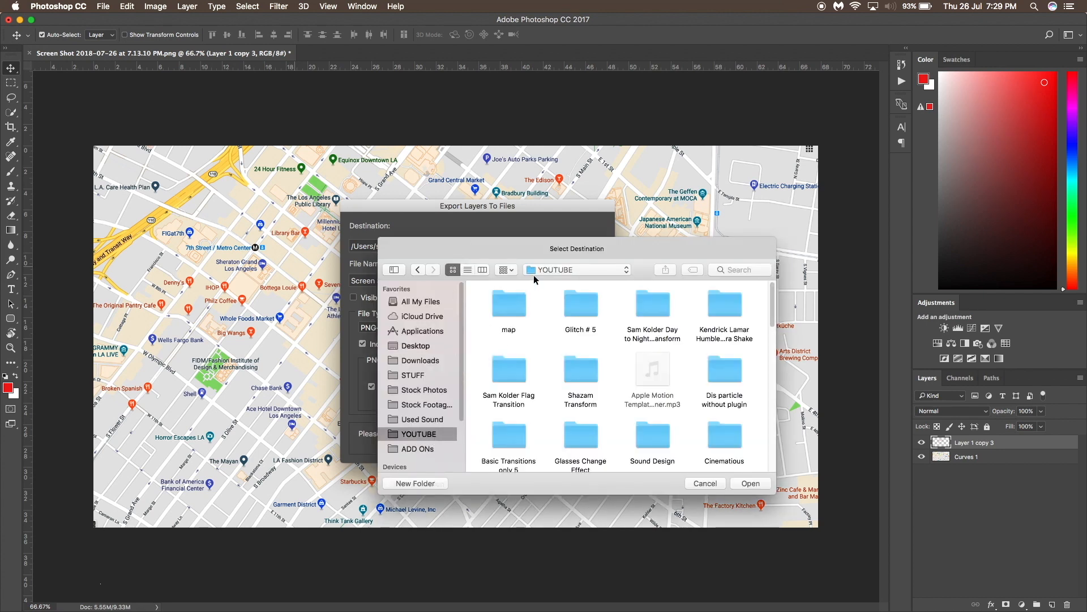
double_click(515, 311)
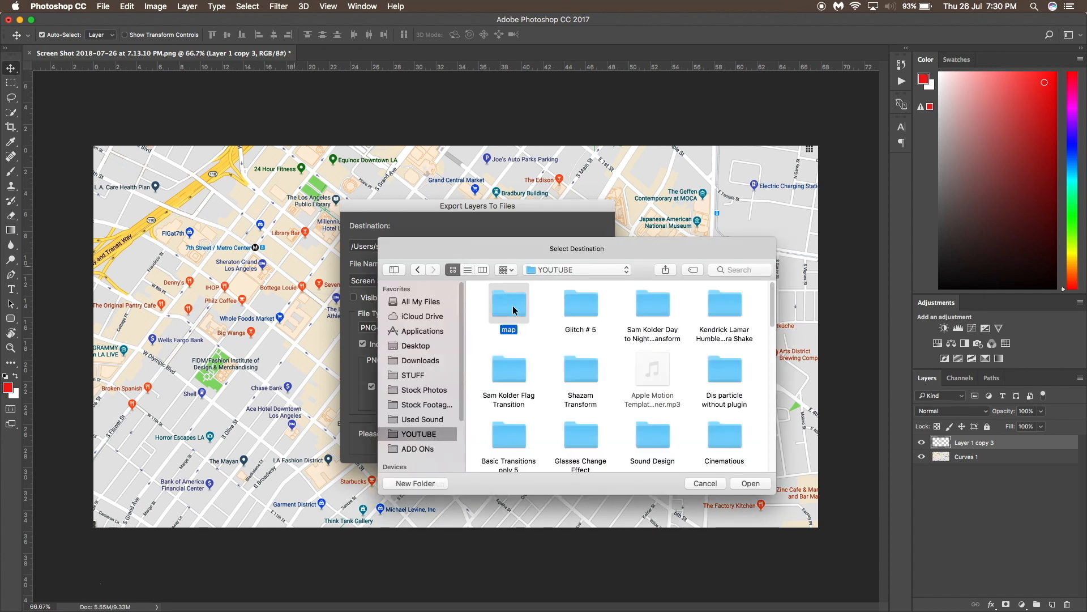
left_click(746, 484)
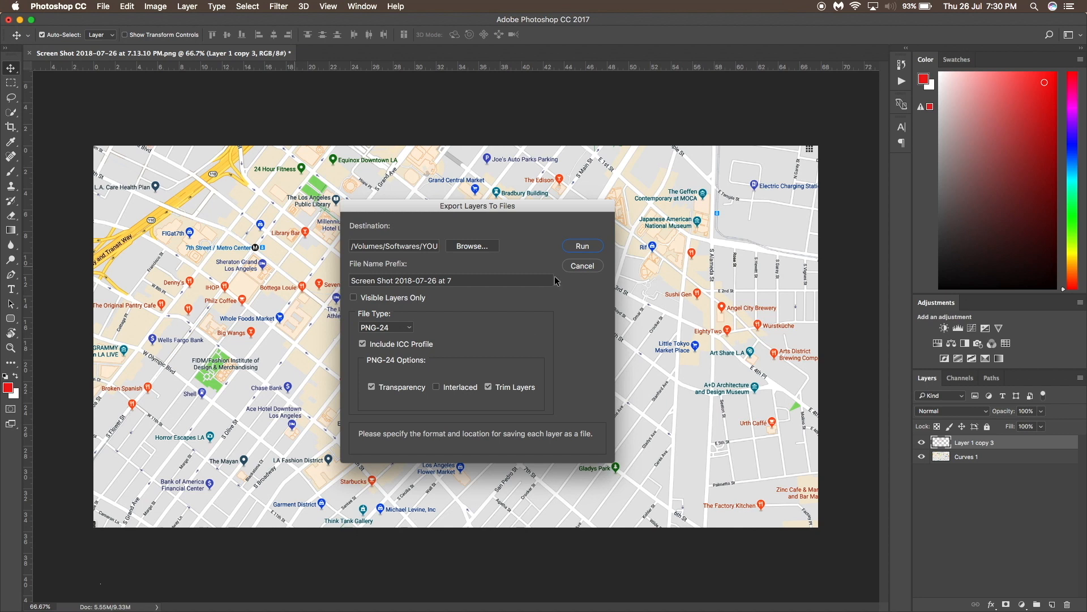
left_click(580, 246)
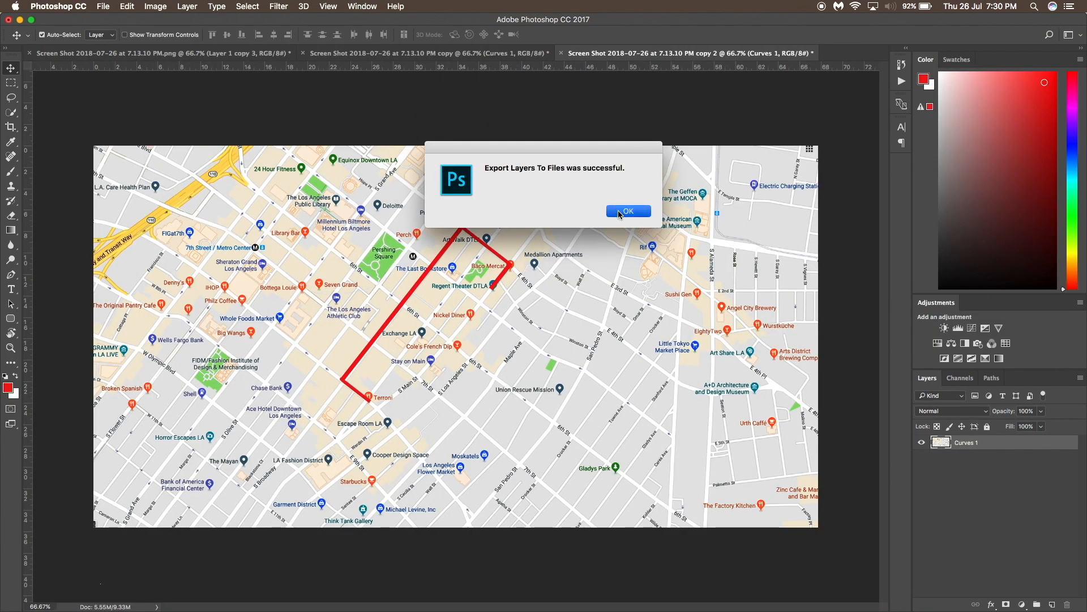
left_click(619, 212)
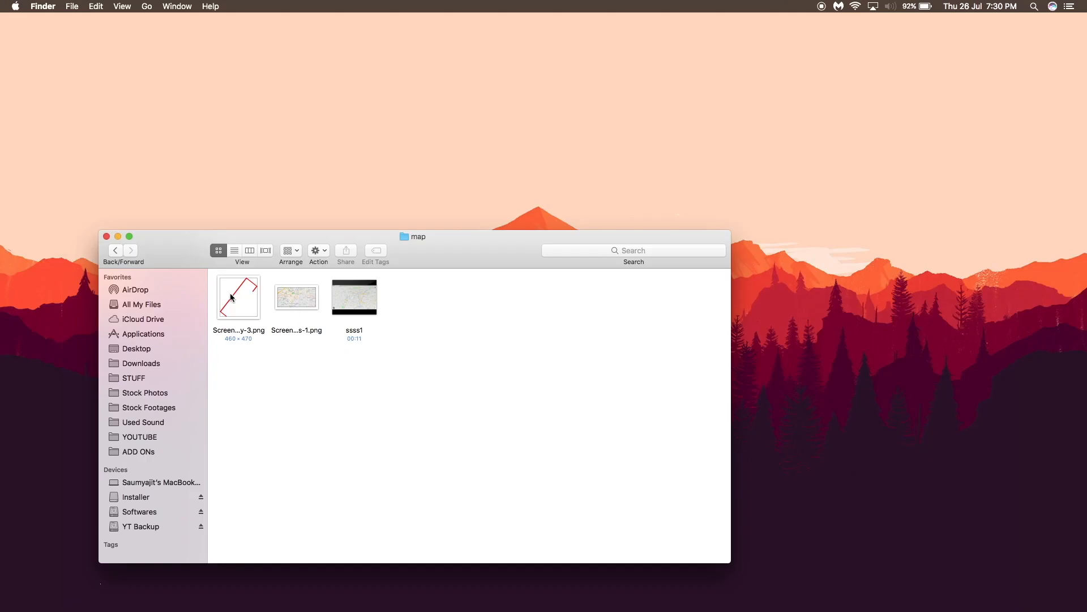
Preview the exported red route PNG from the map folder in Finder.
left_click(232, 296)
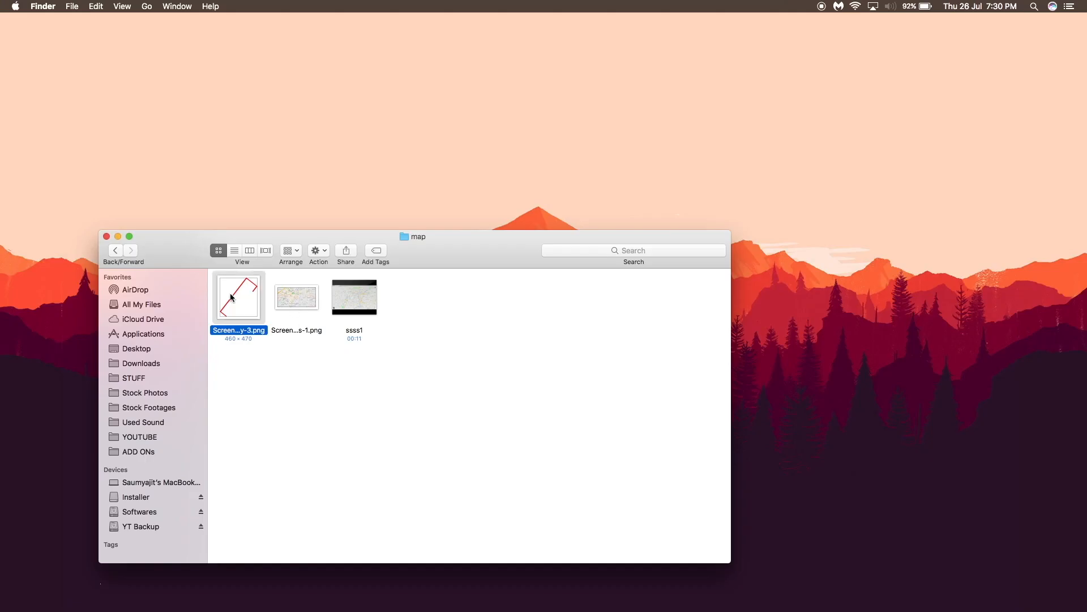
key("space")
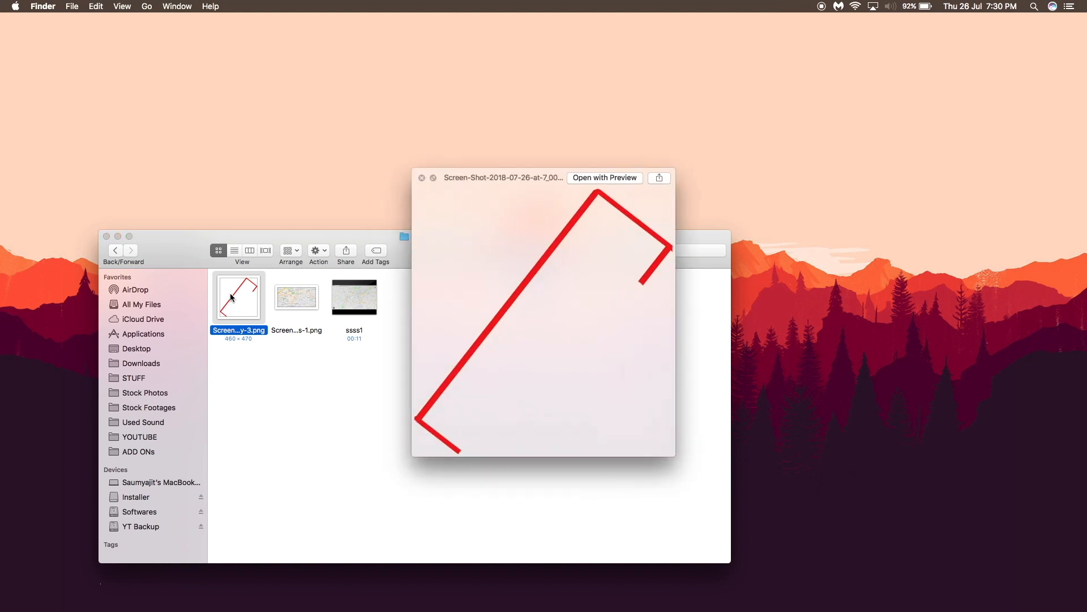
Preview the exported map PNG in the map folder, return to the route image, and close the preview.
key("Right")
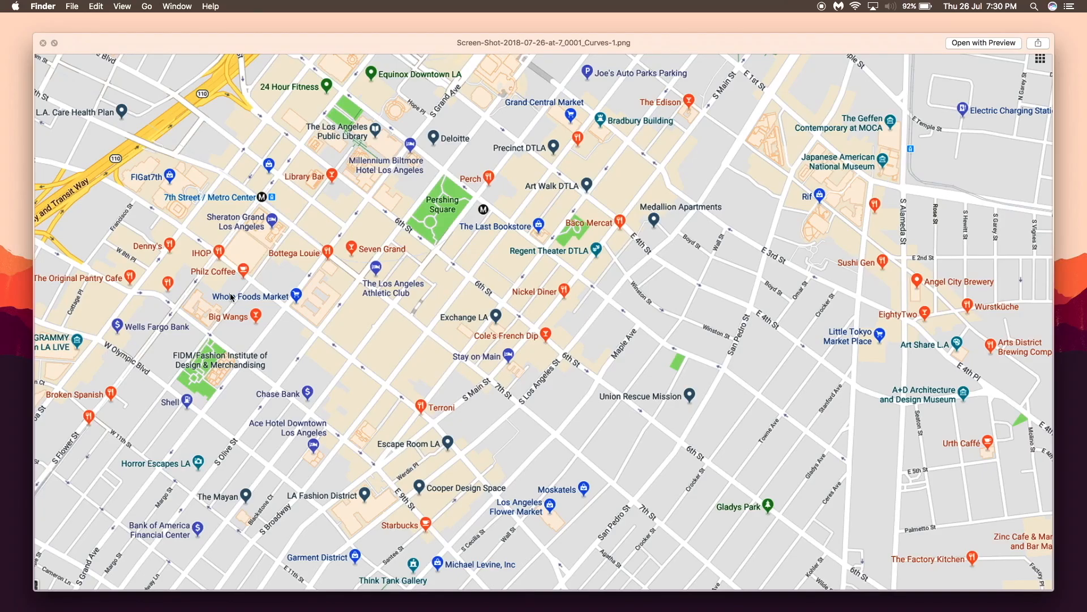
key("Left")
key("space")
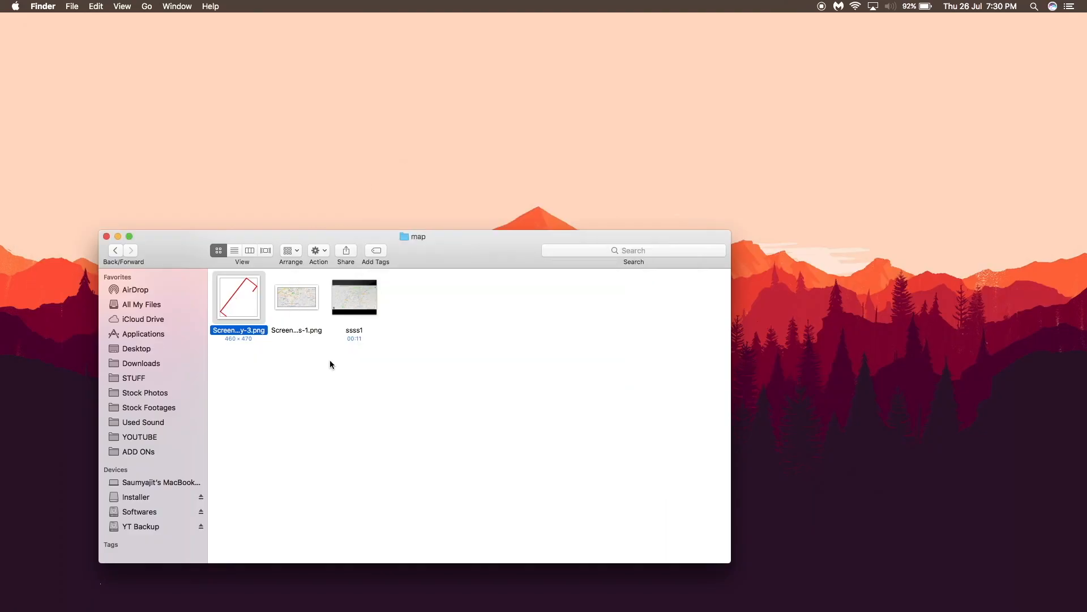
left_click(332, 364)
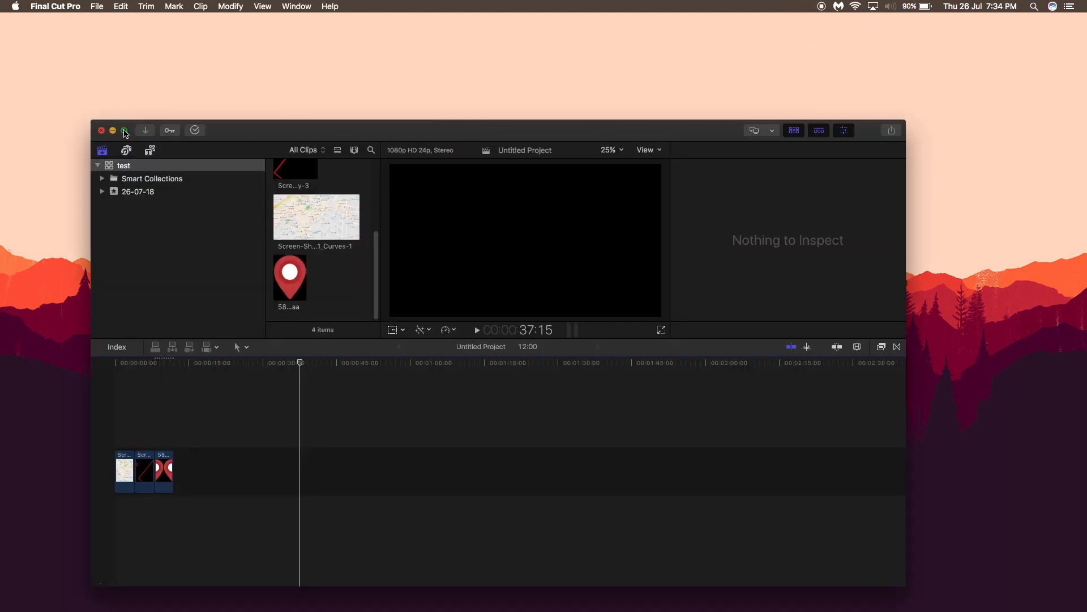
Switch to Final Cut Pro full screen, park the playhead near the project start, and fit the frame in the viewer.
left_click(125, 133)
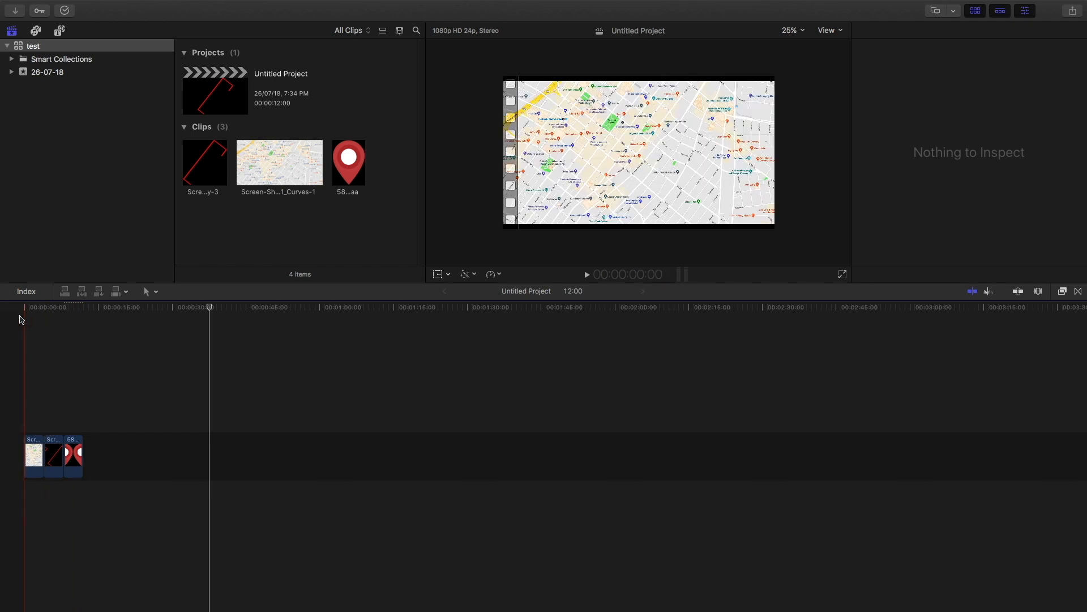
left_click(25, 332)
left_click(789, 31)
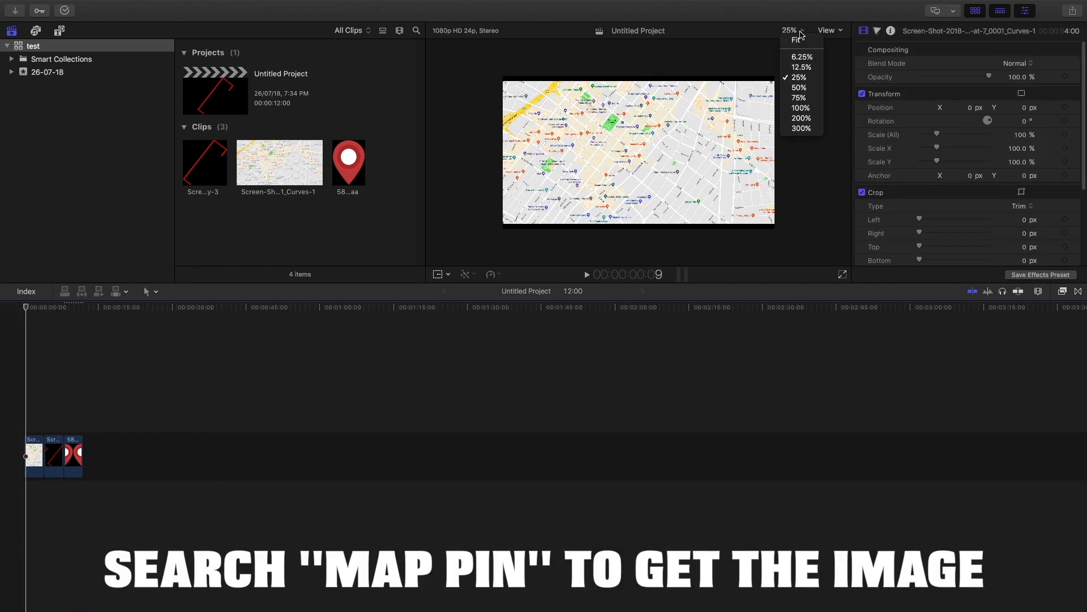
left_click(799, 40)
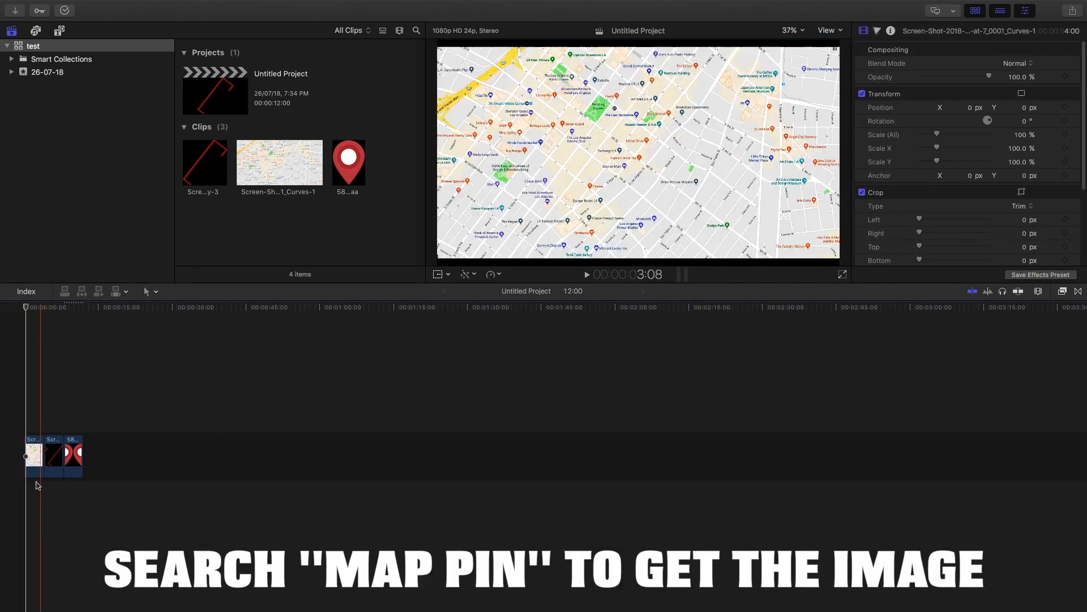
Lengthen the map clip to about 15 seconds and stack the red route clip above it, extended to the same end.
left_click(33, 456)
left_click_drag(38, 441, 97, 422)
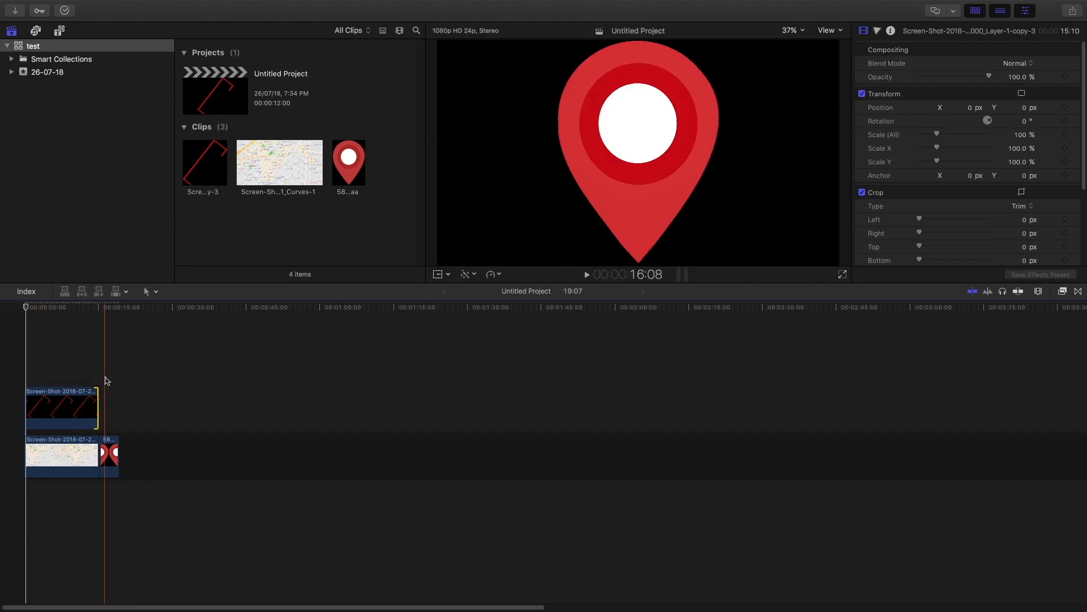
key("shift+z")
left_click(75, 415)
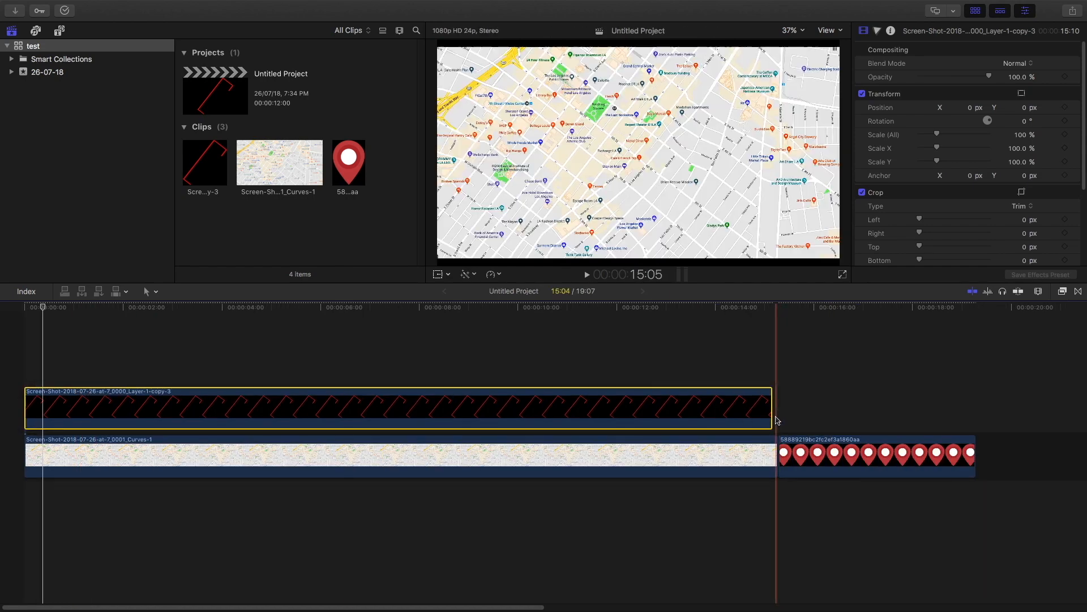
left_click_drag(776, 418, 781, 417)
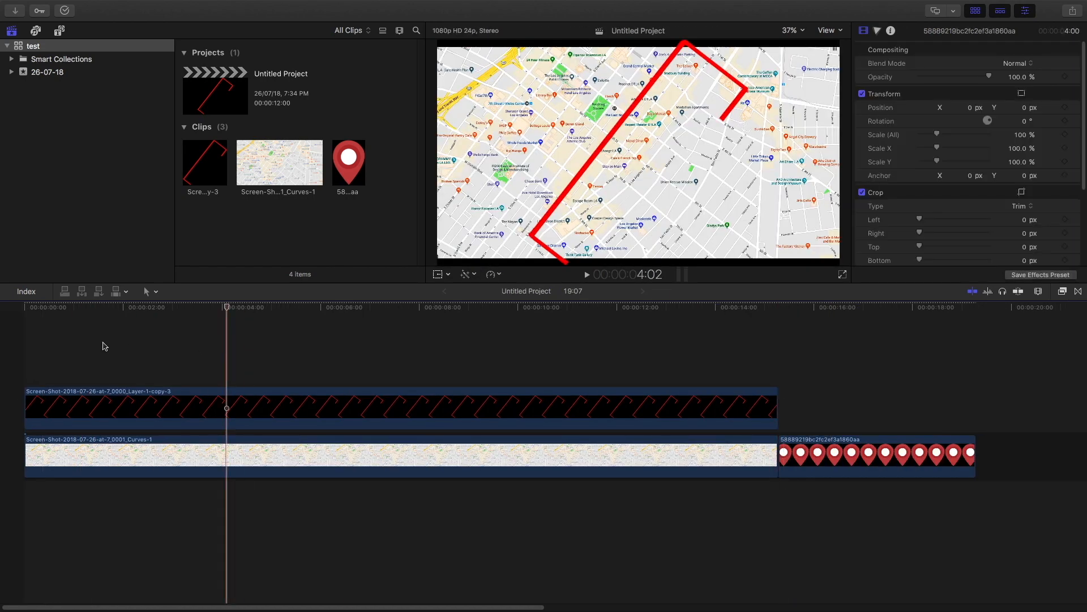
Shrink the route clip to 38.6 % with the on-screen Transform controls and shift it slightly west over the map.
left_click(36, 342)
key("space")
key("space")
left_click(587, 411)
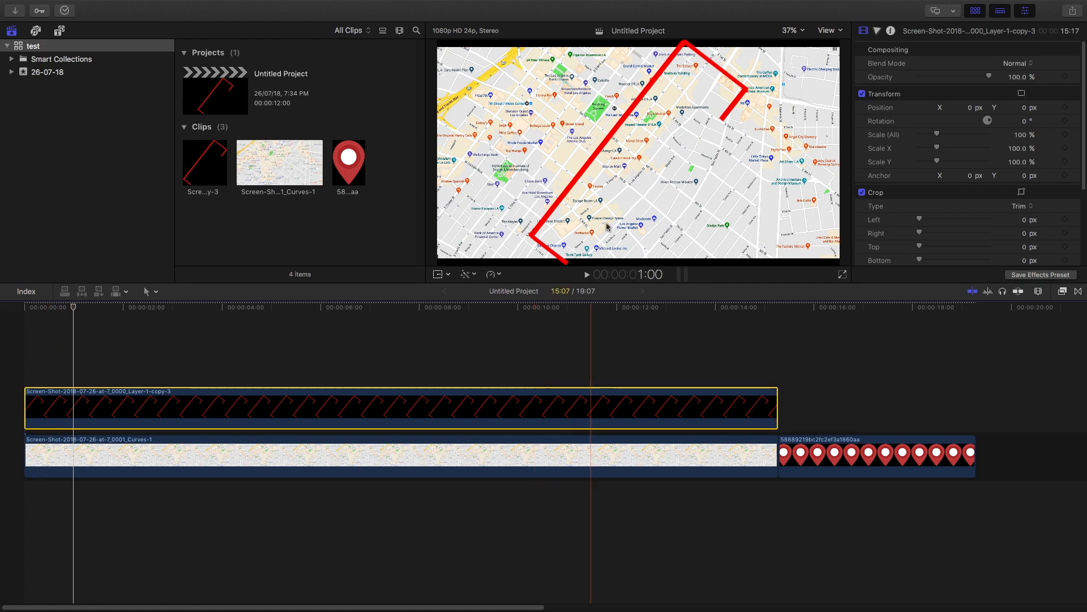
right_click(577, 155)
left_click(606, 162)
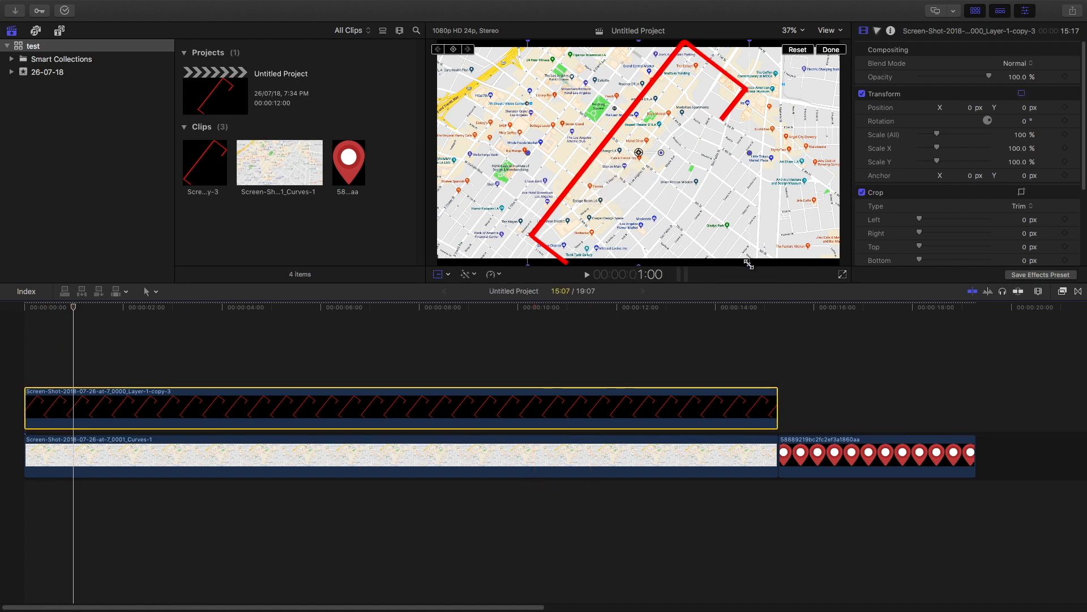
left_click_drag(749, 265, 691, 205)
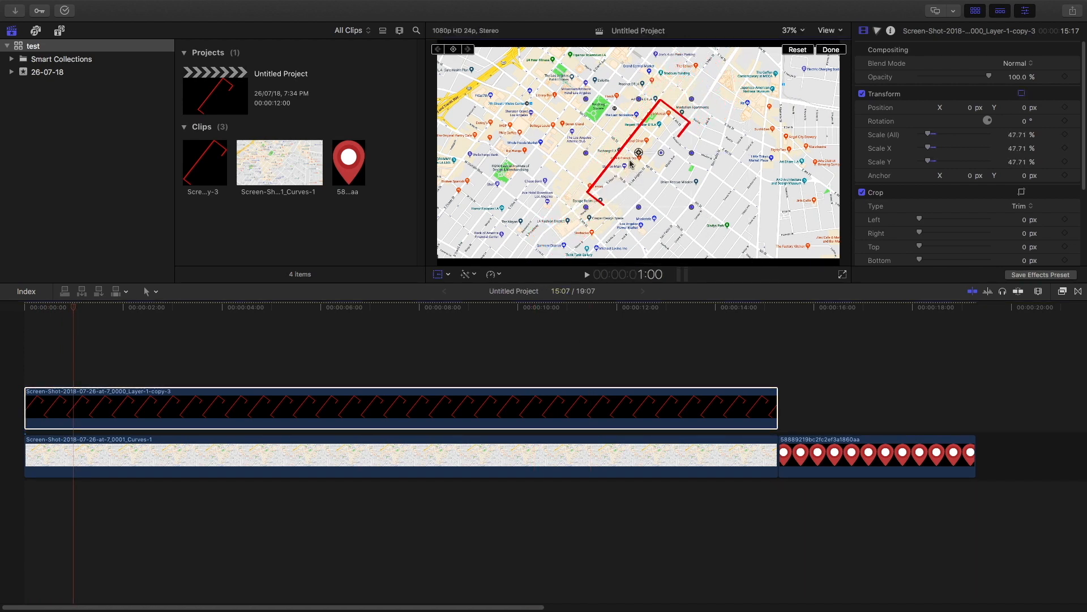
left_click_drag(639, 152, 639, 149)
left_click_drag(692, 204, 682, 193)
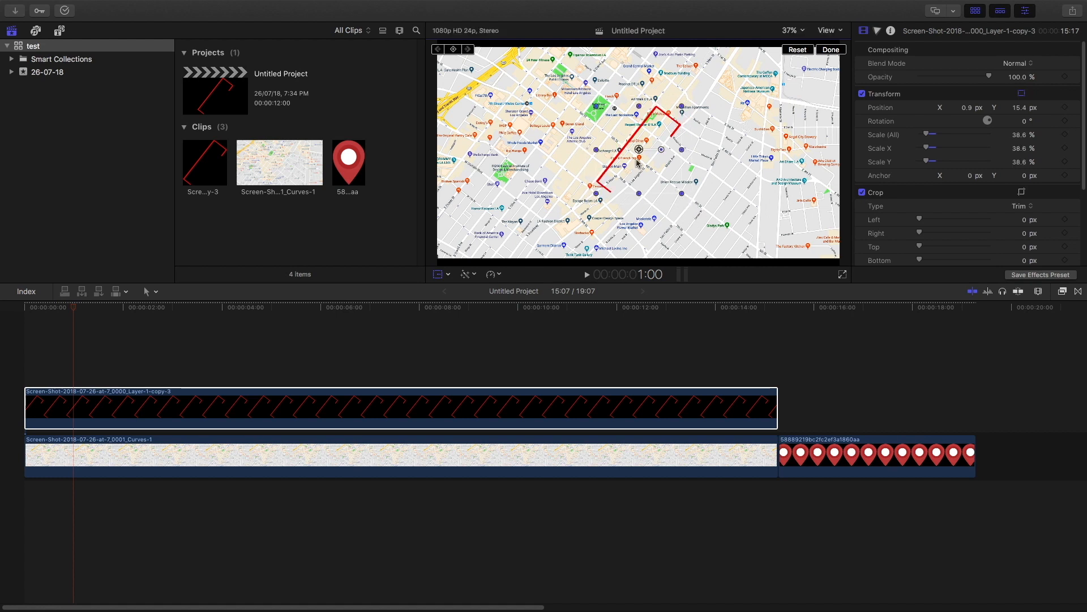
left_click_drag(637, 163, 617, 165)
Enlarge the map clip, then scale the route to 53.71 % and move it to X -205.9, Y 21.6 px.
left_click(510, 455)
left_click_drag(936, 134, 944, 135)
left_click(509, 407)
left_click_drag(646, 192, 677, 223)
left_click_drag(597, 166, 576, 152)
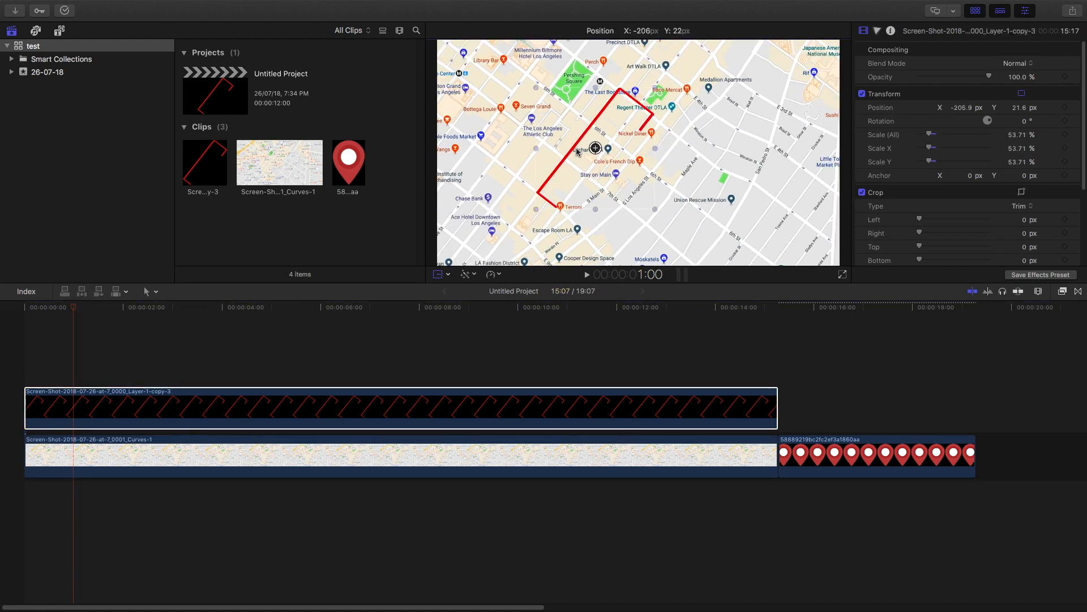
Scale the map to 130 %, set the route to 55.92 % at X -118.6, Y -33.9 px, and play the result.
left_click(510, 455)
left_click_drag(944, 134, 940, 134)
left_click(509, 408)
left_click_drag(558, 176, 562, 218)
left_click_drag(672, 235, 665, 228)
left_click_drag(563, 218, 574, 212)
left_click(38, 335)
key("space")
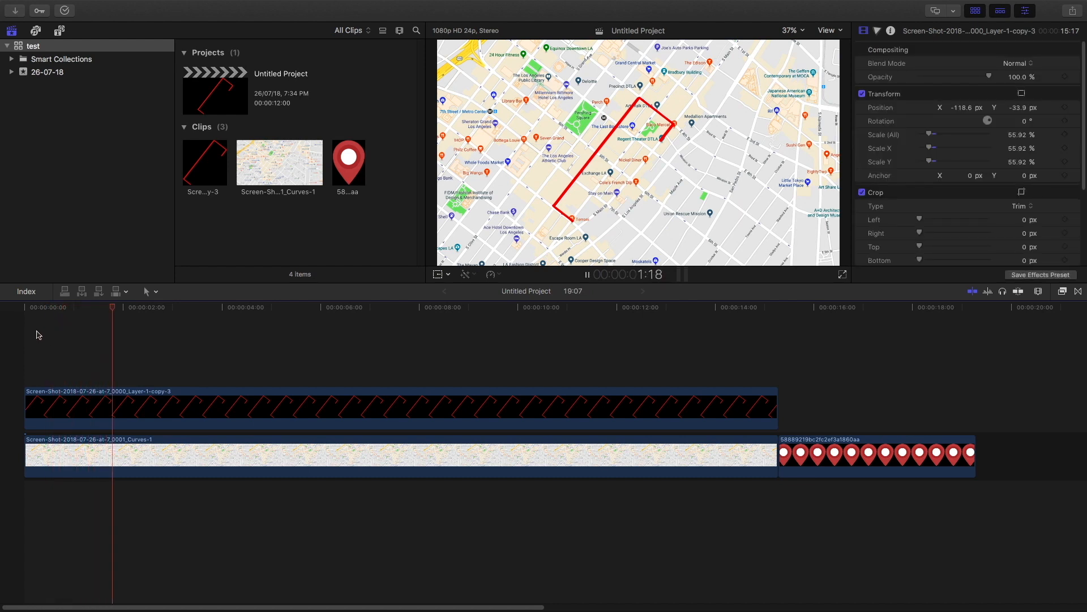
Return the playhead to the start, search the effects for "mask", and apply Draw Mask to the route clip.
left_click(18, 318)
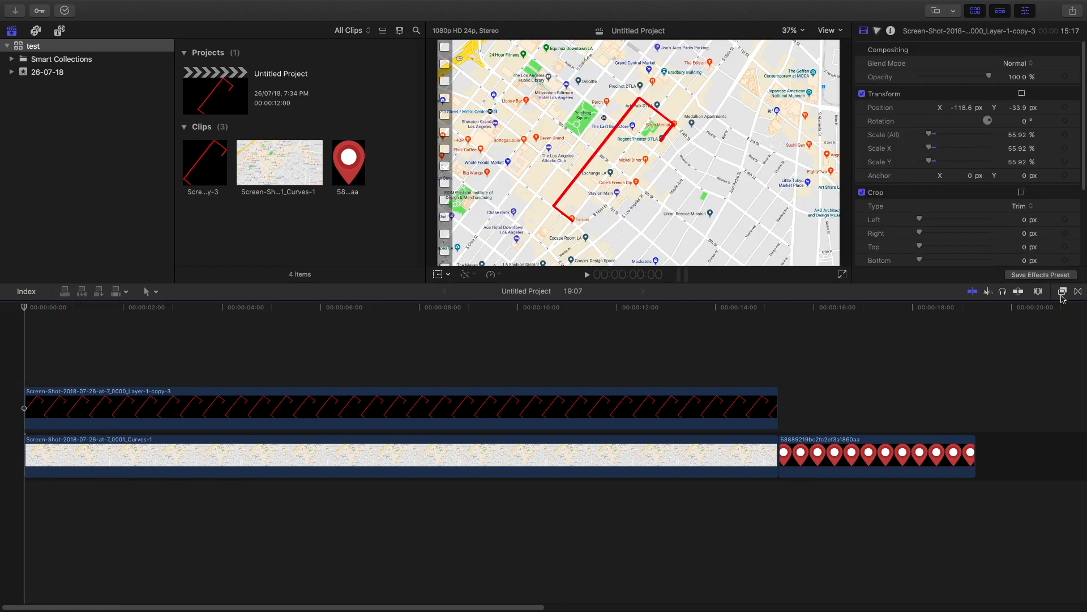
left_click(1063, 292)
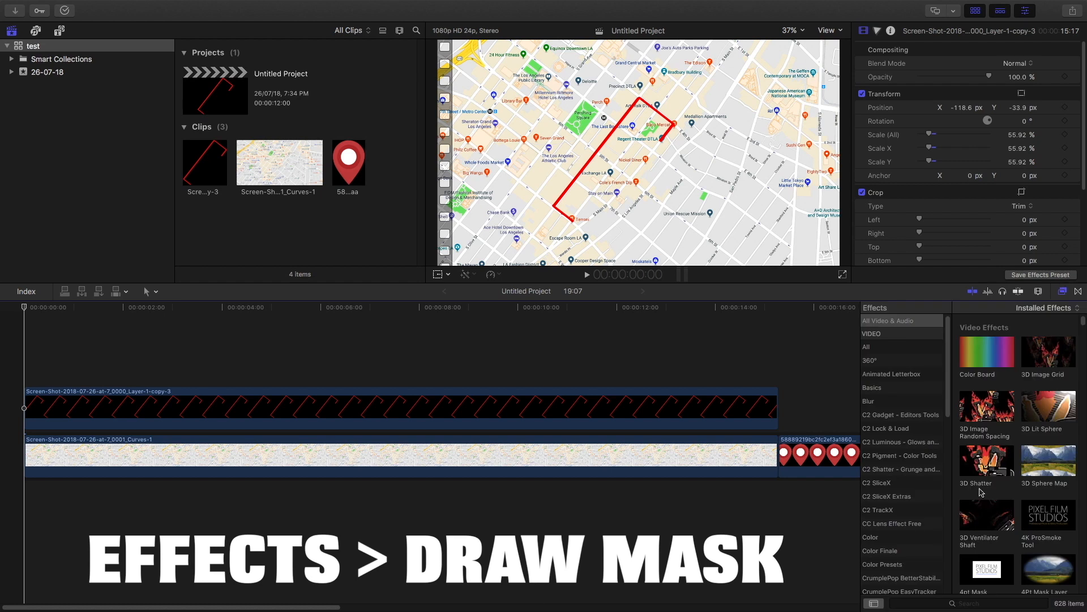
left_click(967, 603)
type("mask")
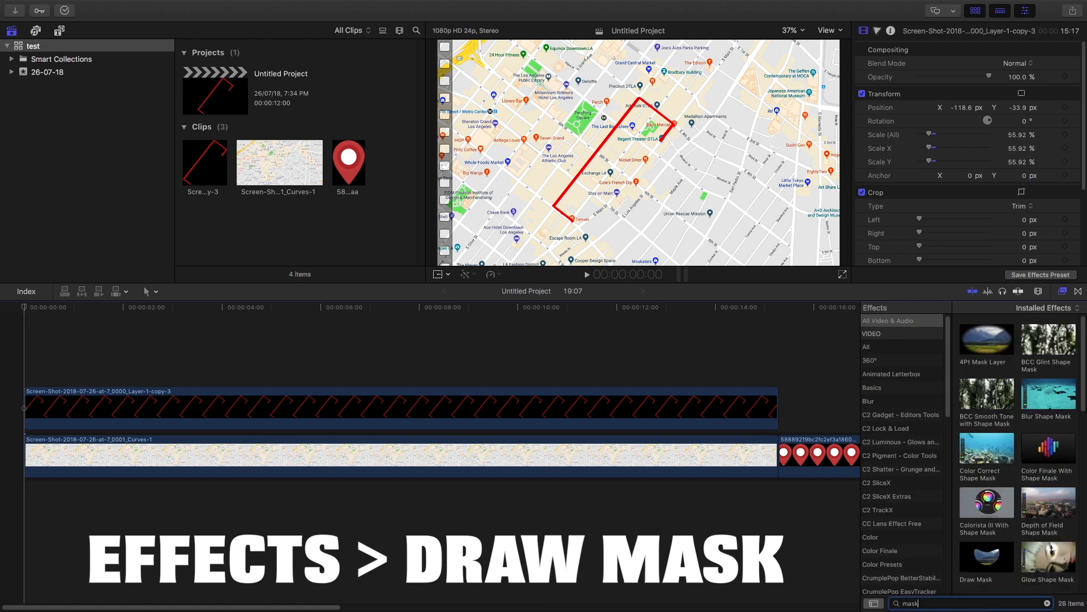
left_click_drag(996, 567, 206, 412)
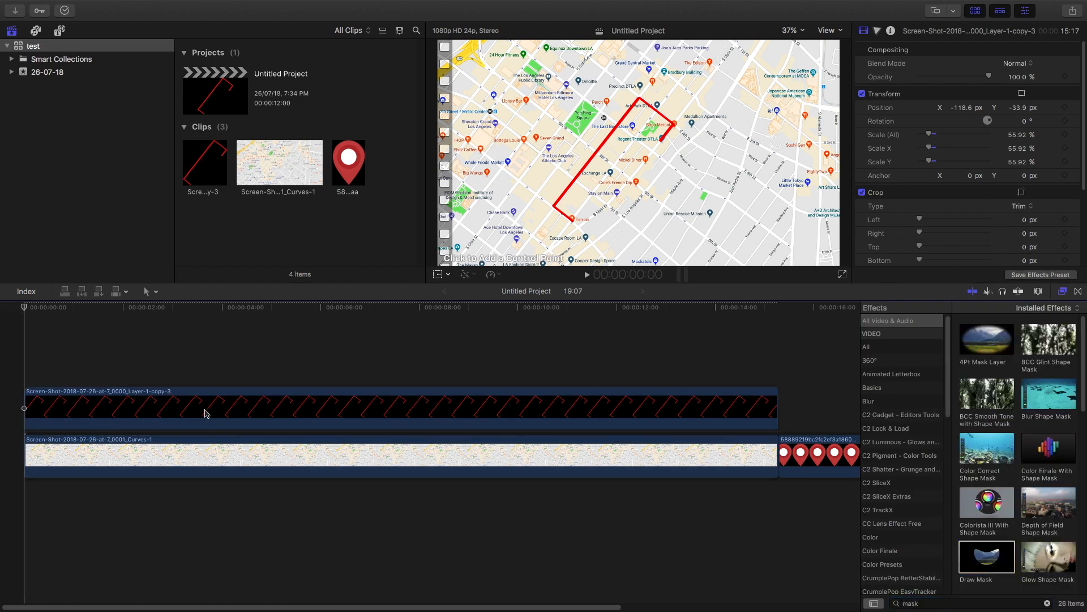
Zoom the viewer to 25 % and draw a closed Linear mask southwest of the route, leaving the route outside it.
left_click(791, 32)
left_click(793, 65)
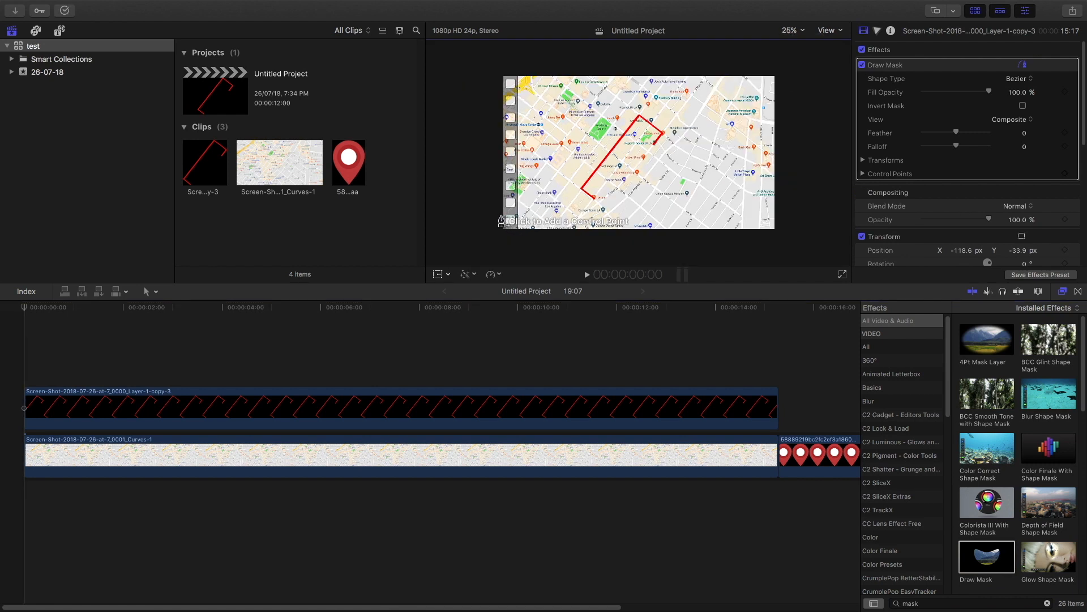
left_click(524, 162)
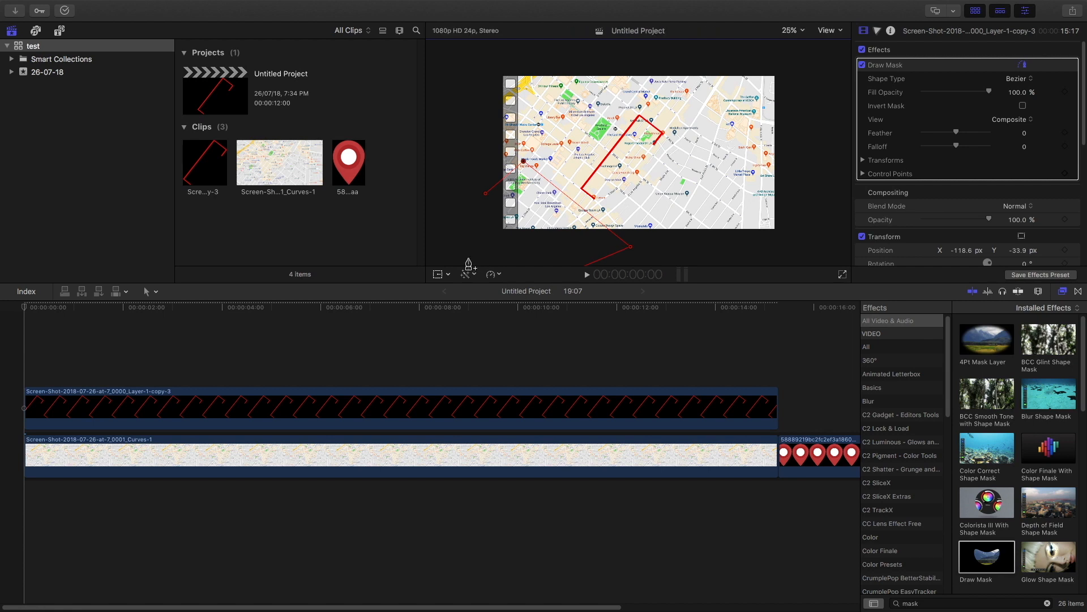
left_click(485, 194)
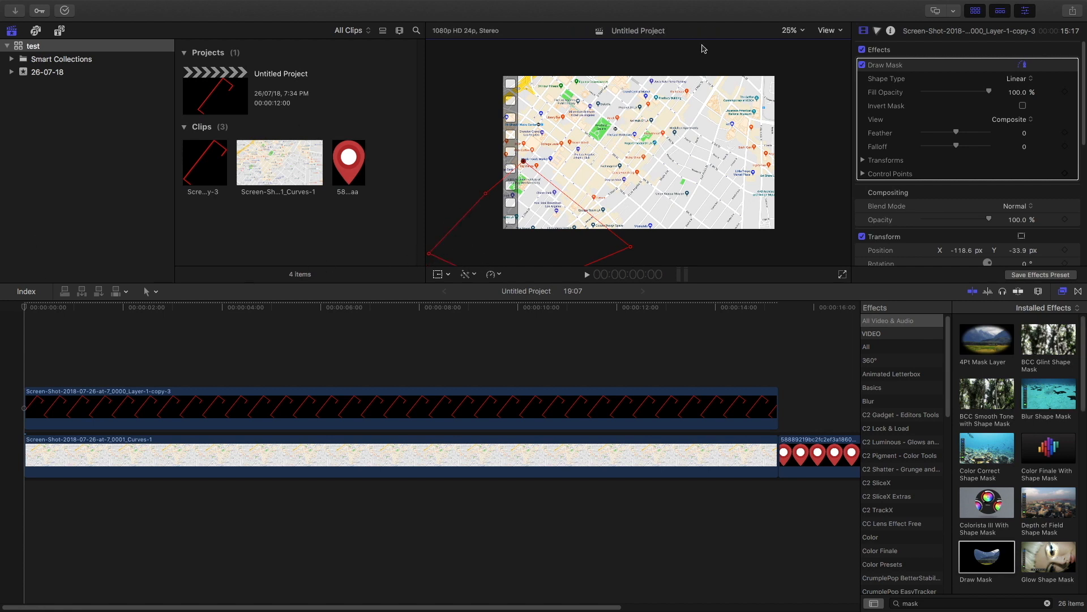
Keyframe the Draw Mask's control points and transform position at the start of the route clip.
left_click(1063, 292)
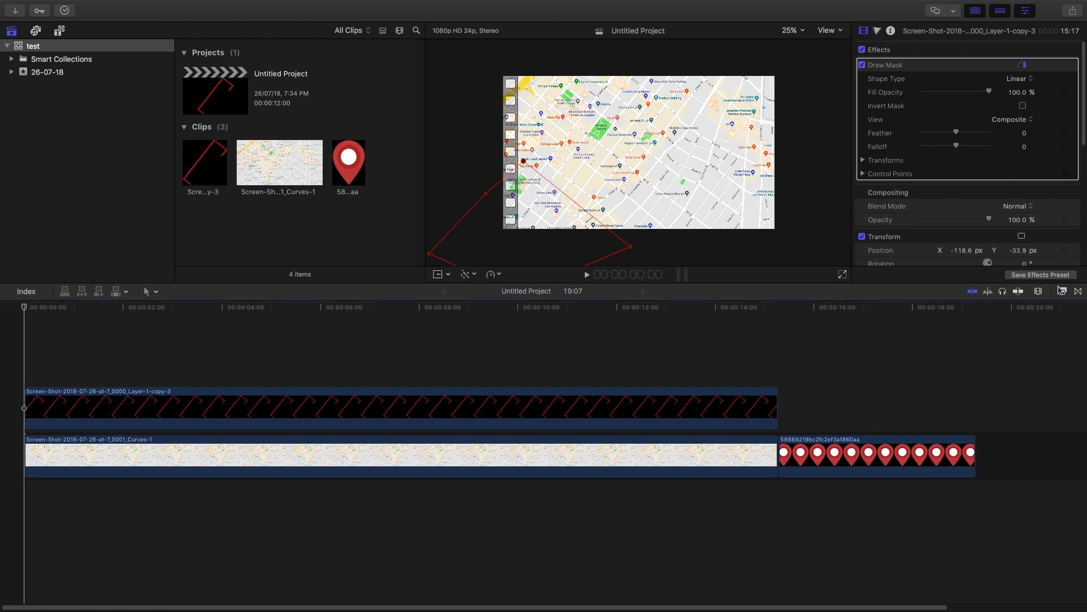
left_click(1065, 173)
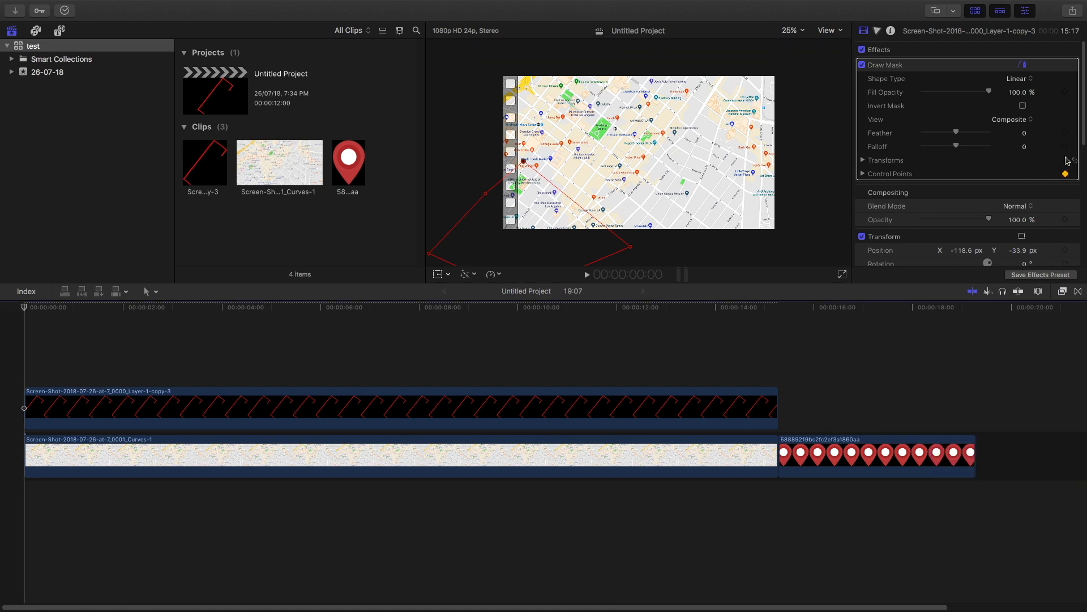
left_click(875, 161)
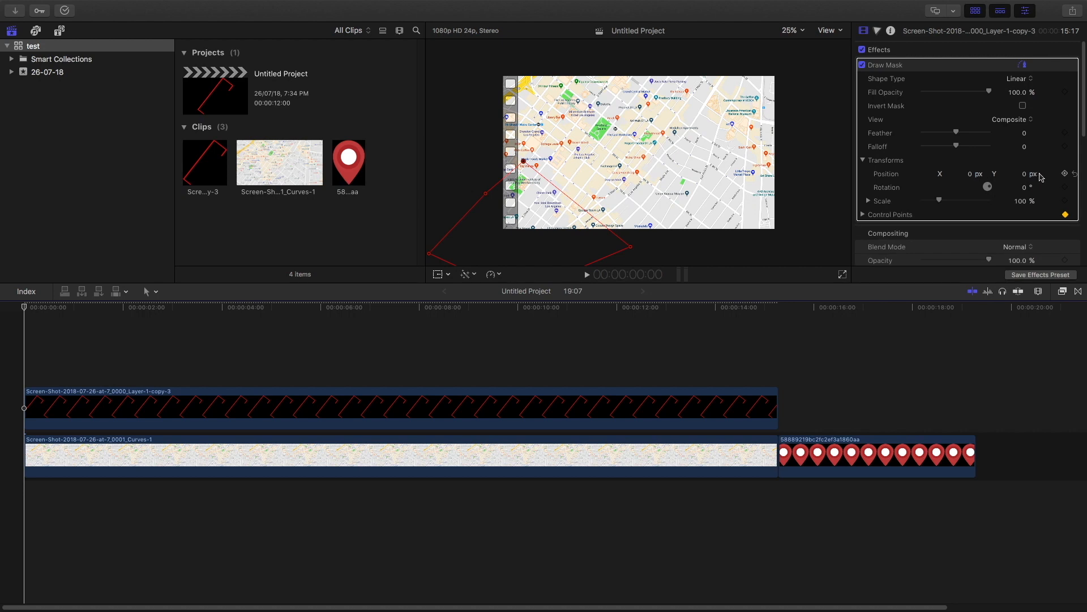
At 15:06, keyframe the mask moved to about X 523.2, Y 420.0 px so it encloses the whole route, and play the reveal.
left_click(777, 321)
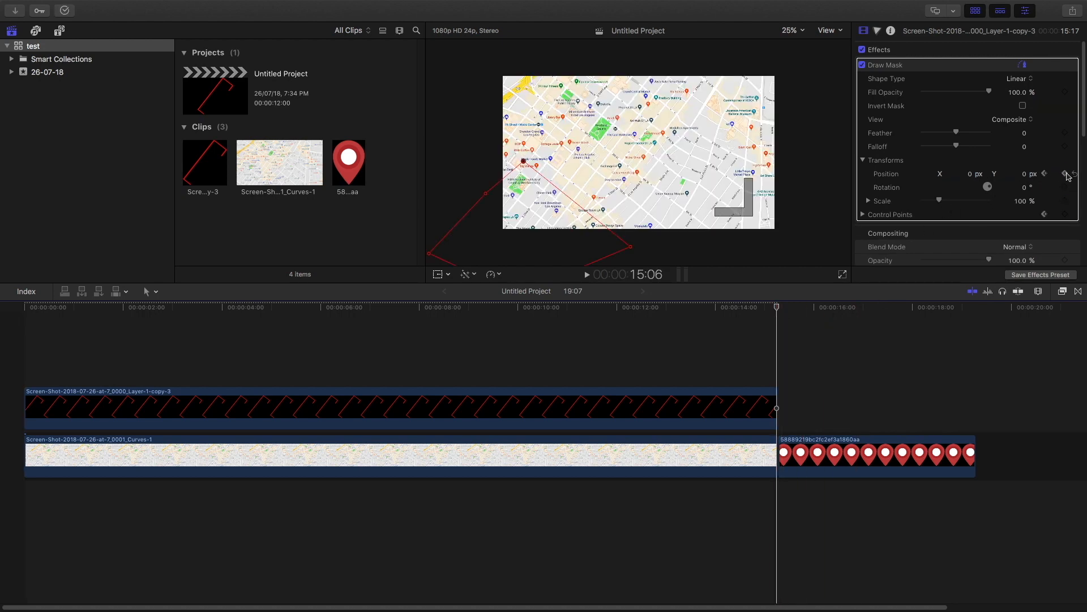
left_click(705, 407)
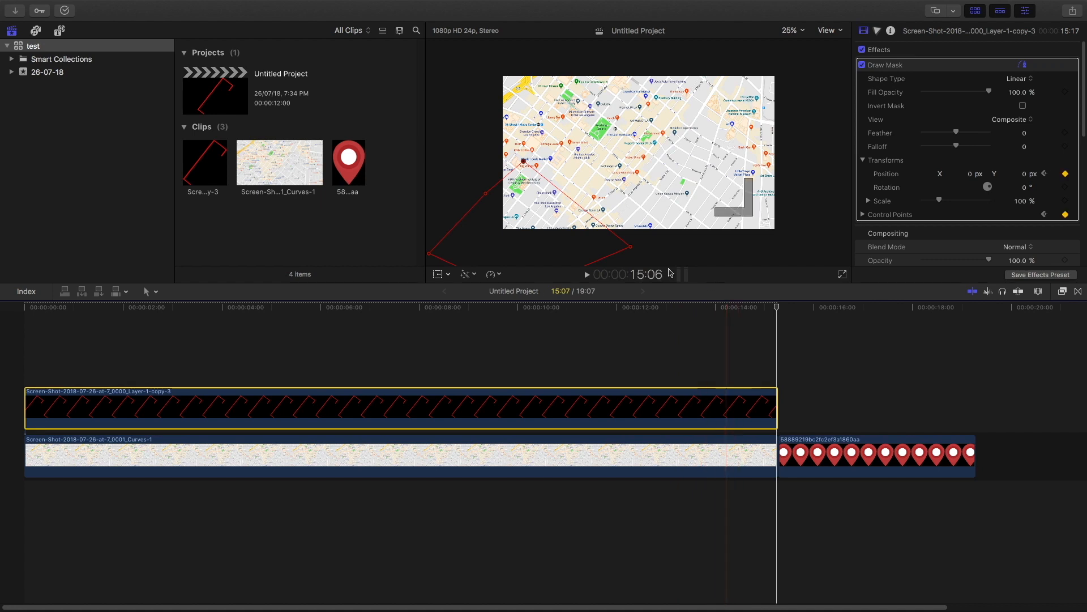
mouse_move(584, 228)
left_mouse_down()
mouse_move(719, 116)
mouse_move(678, 150)
left_mouse_up()
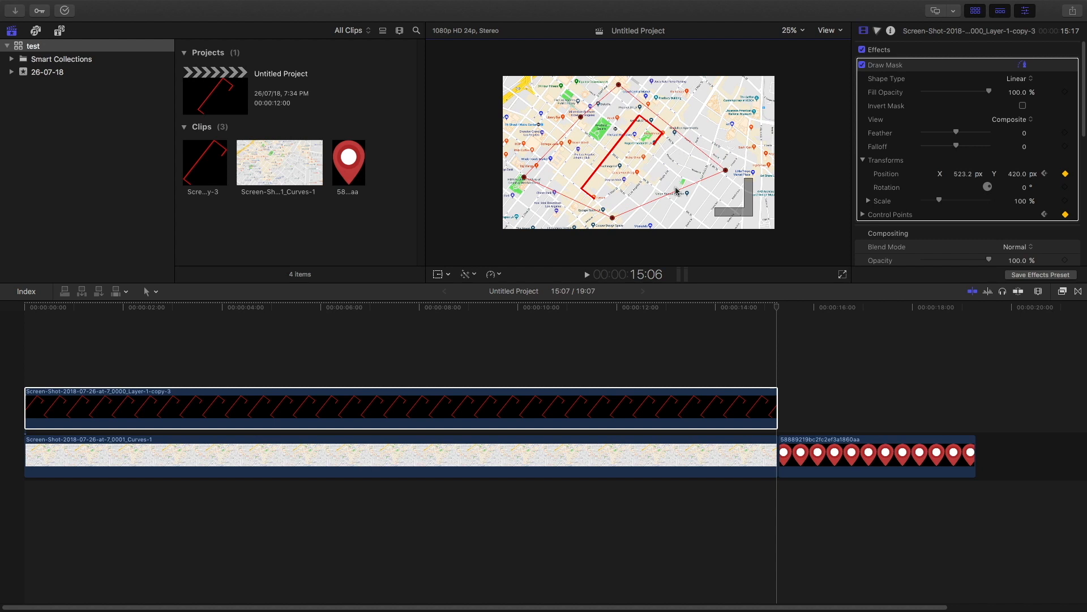
left_click(22, 328)
key("space")
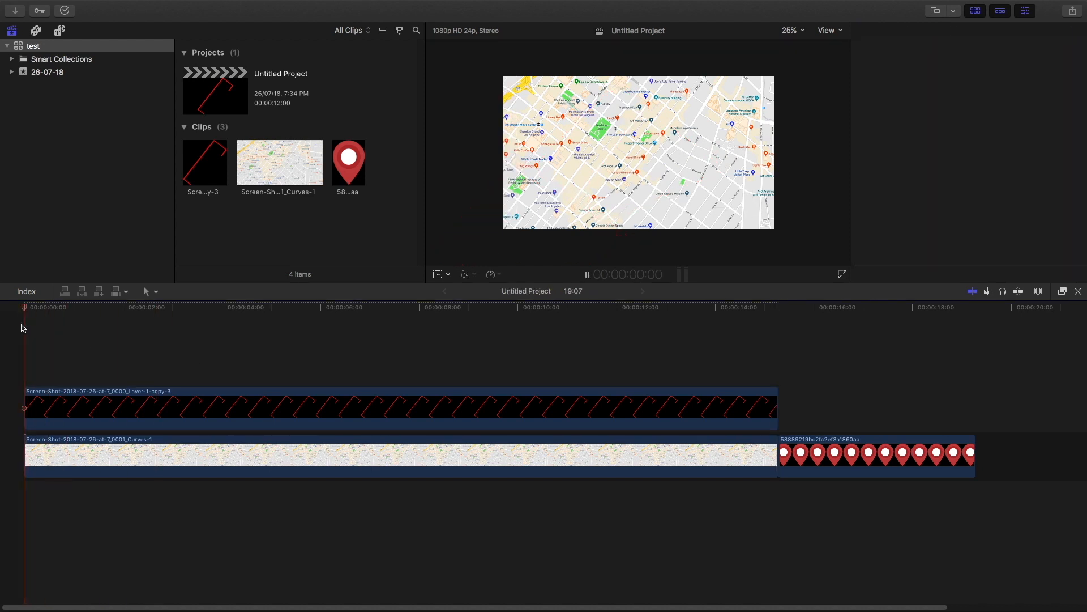
Stack the map pin clip above the route and lengthen the map and route clips to about 18:13, with the pin ending alongside them.
left_click_drag(836, 453, 759, 362)
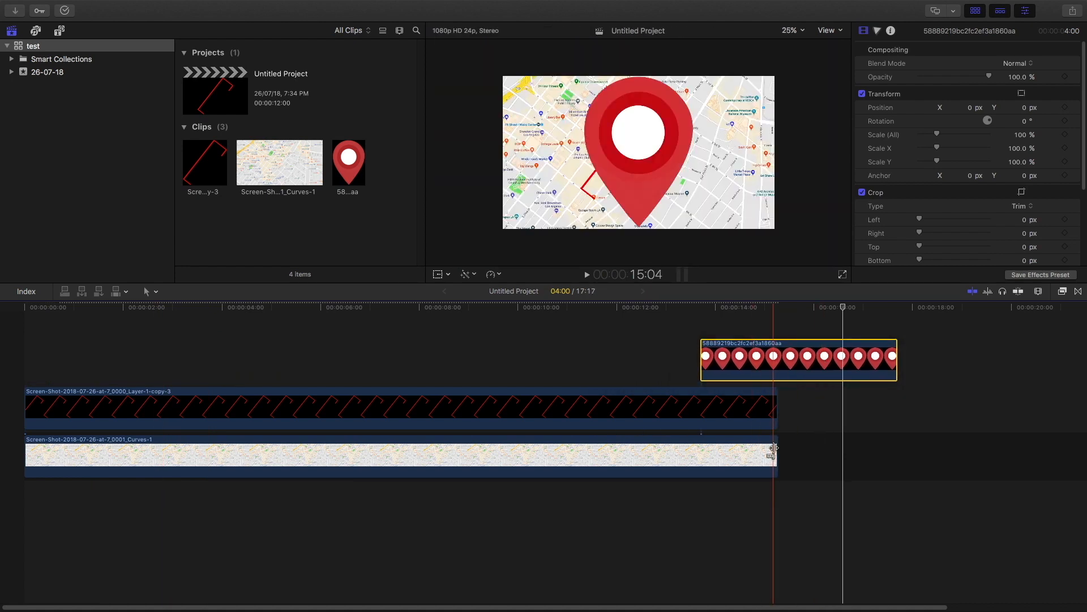
left_click_drag(774, 448, 938, 456)
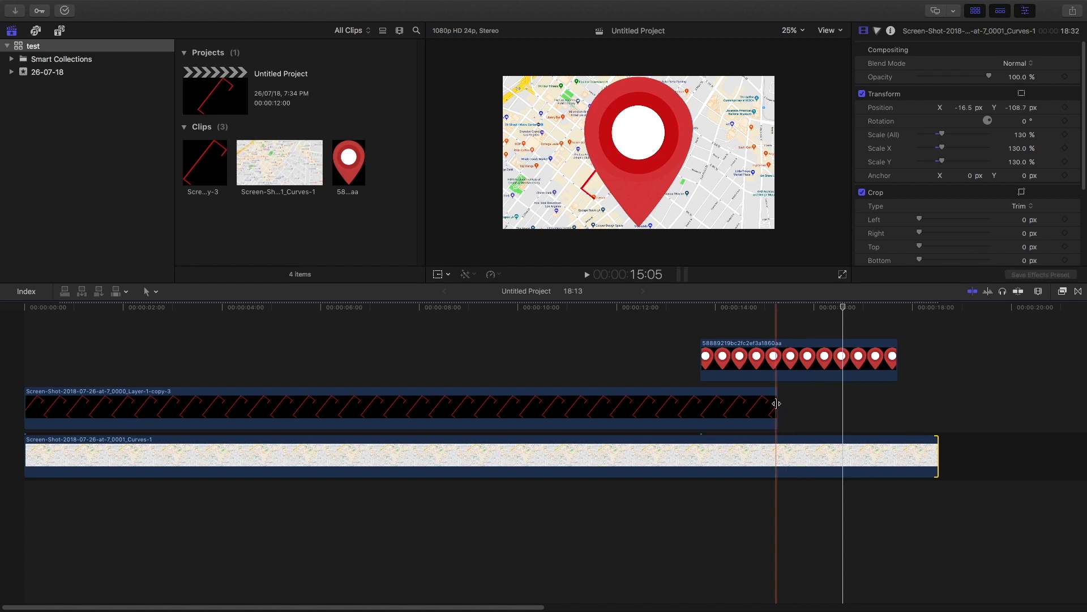
left_click_drag(776, 403, 936, 406)
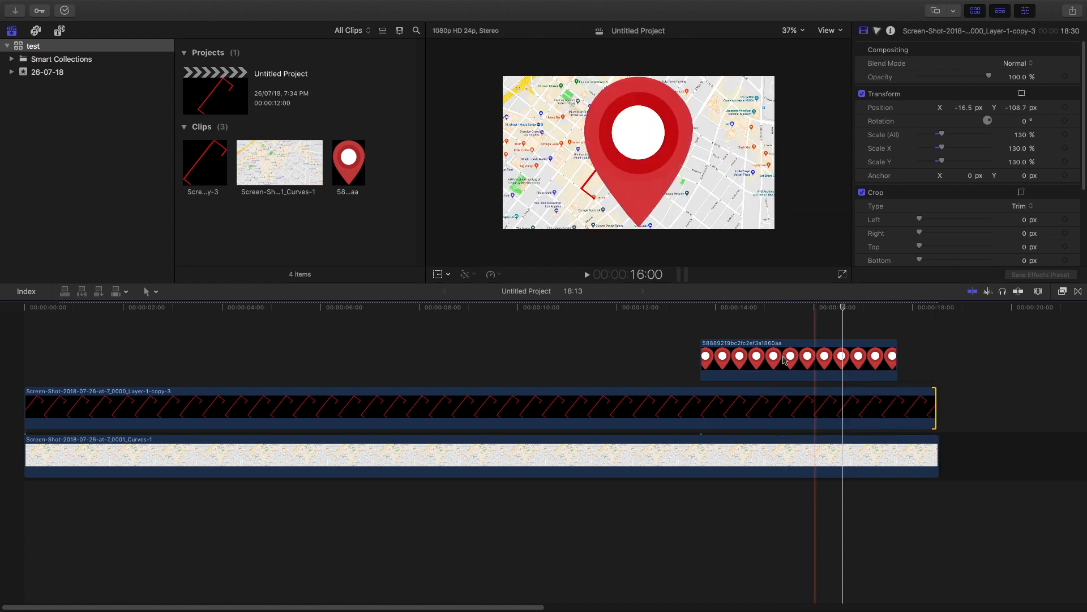
left_click_drag(847, 362, 936, 363)
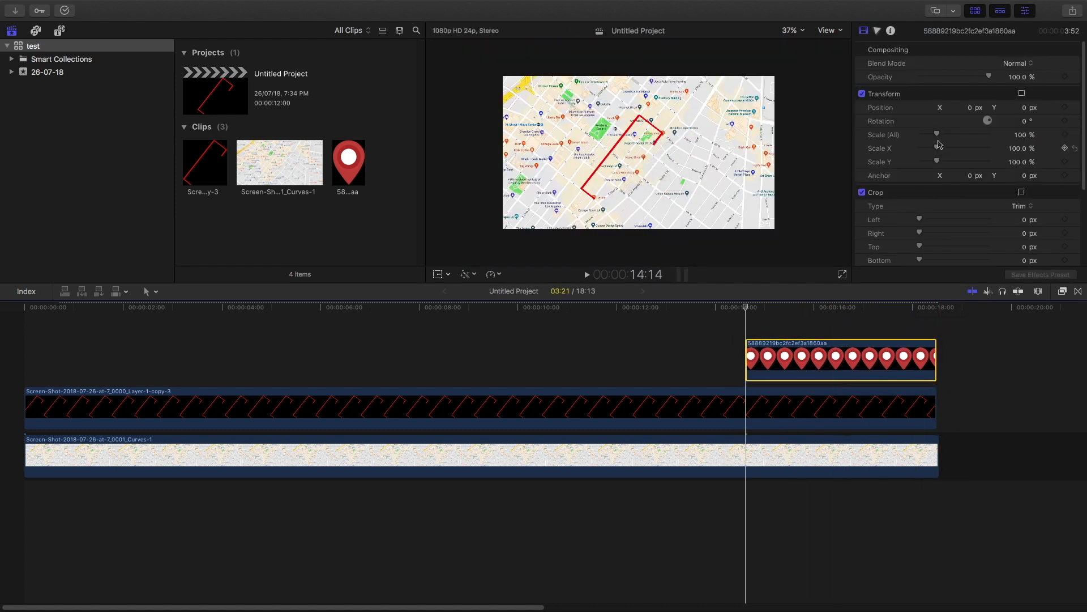
Scale the map pin down to 9 % and position it on the southern end of the red route.
left_click_drag(938, 134, 930, 134)
key("shift+t")
left_click_drag(671, 196, 599, 196)
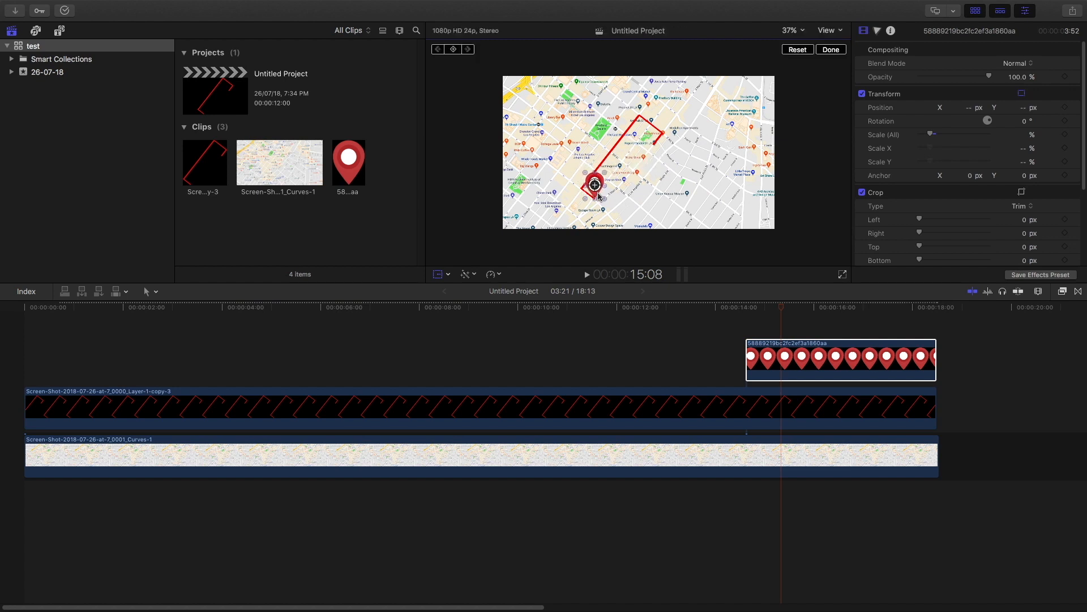
left_click_drag(930, 134, 921, 150)
right_click(599, 181)
left_click(611, 188)
left_click_drag(594, 185, 594, 190)
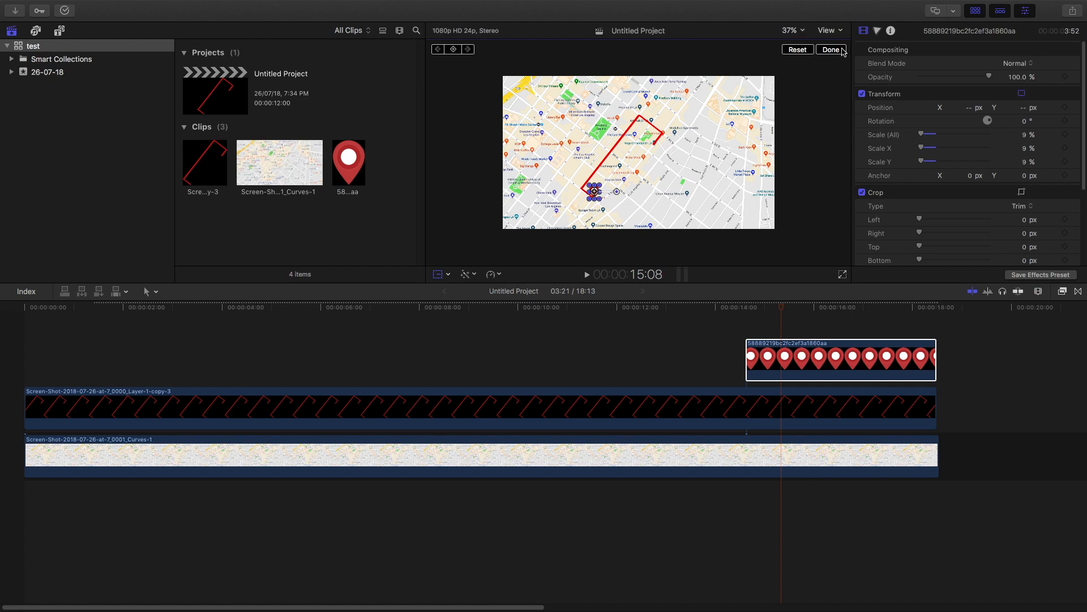
Duplicate the map pin clip and stack the copy above the original, starting at the same time.
left_click(793, 355)
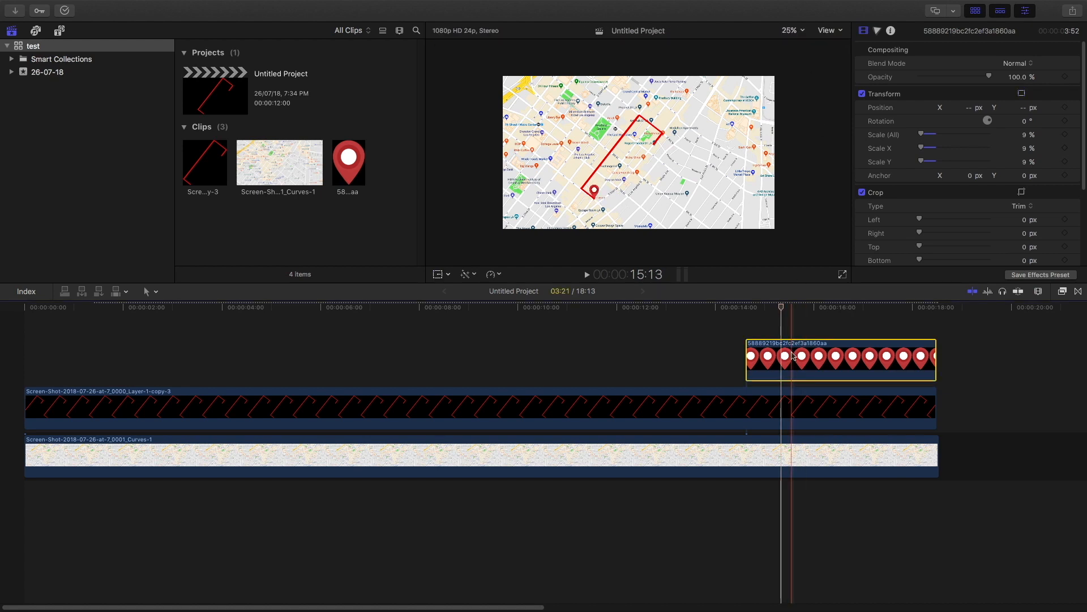
key("super+v")
left_click(748, 310)
scroll(781, 351, "up", 3)
left_click(794, 362)
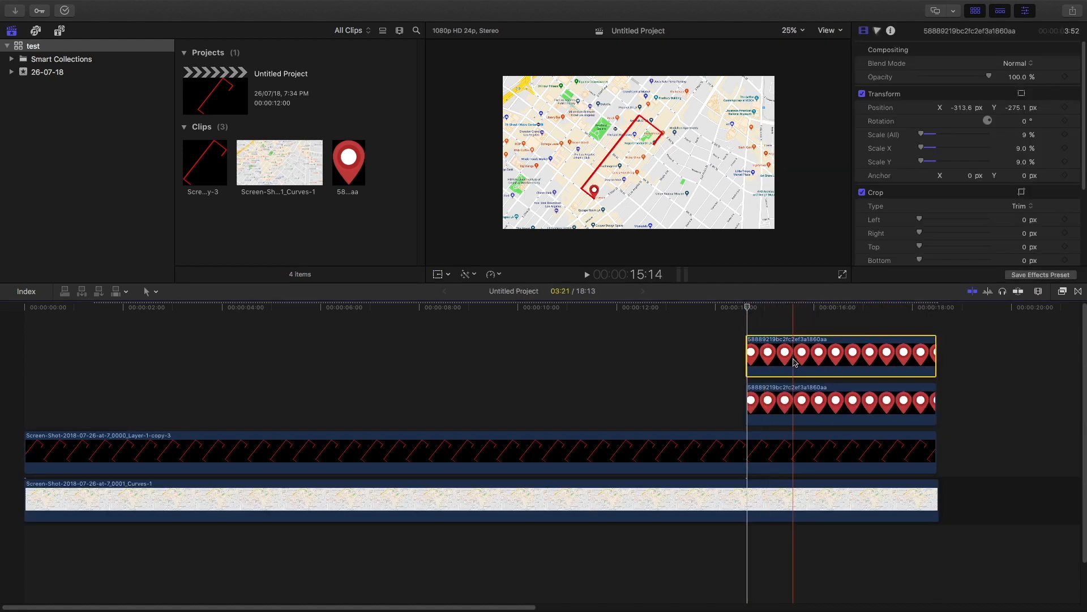
Move the duplicate map pin to the northern end of the red route, at about X 107.4, Y 102.1 px.
right_click(597, 189)
left_click(602, 196)
left_click_drag(594, 190, 652, 137)
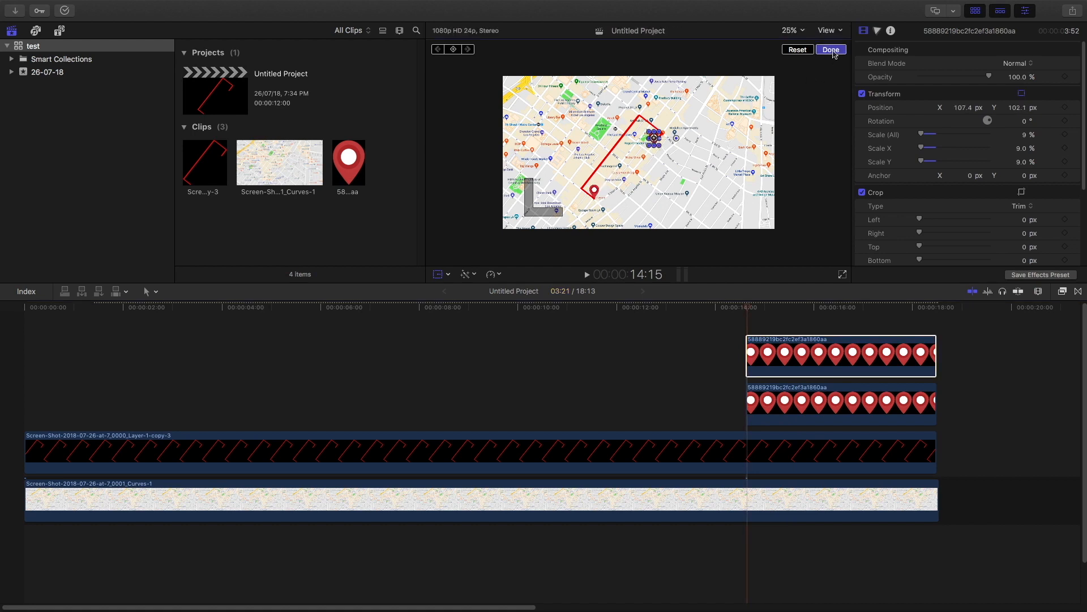
Apply a Cross Dissolve to the start and end of both map pin clips and play the fade-in.
left_click(1078, 291)
left_click(893, 321)
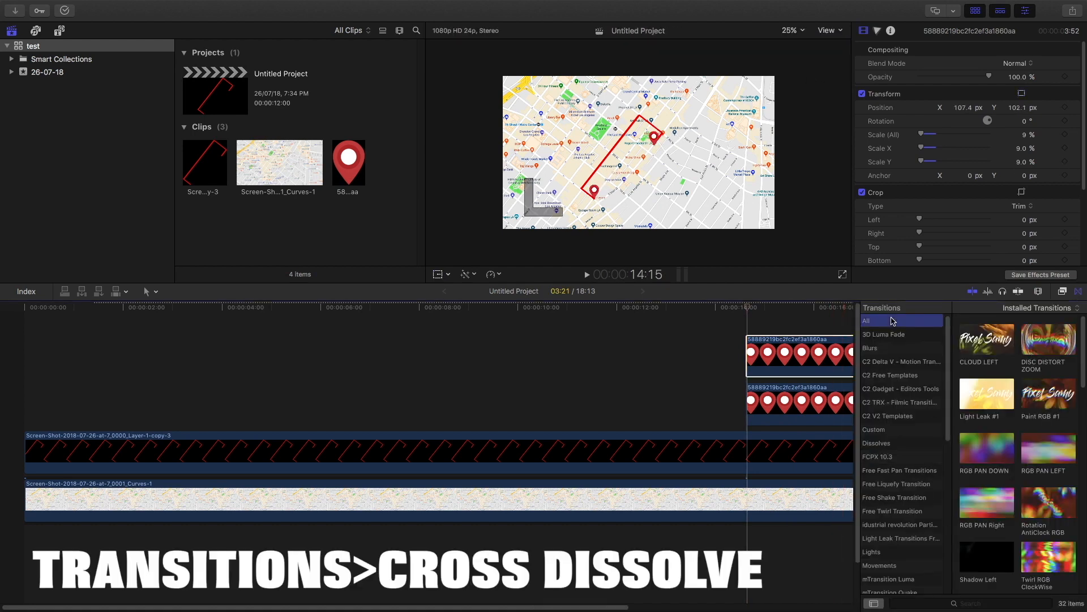
double_click(978, 333)
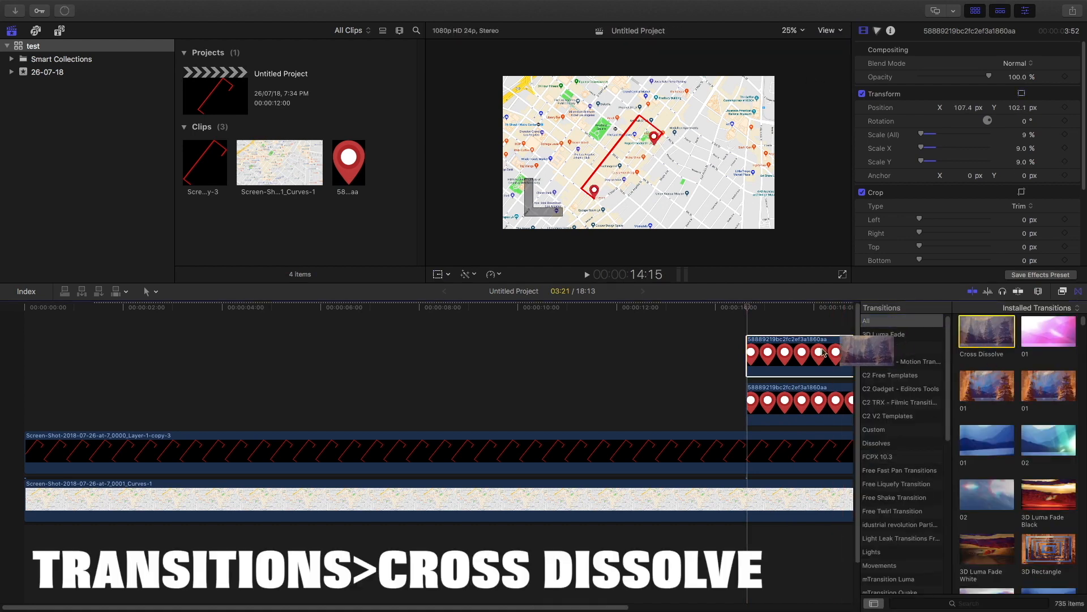
left_click_drag(980, 333, 788, 404)
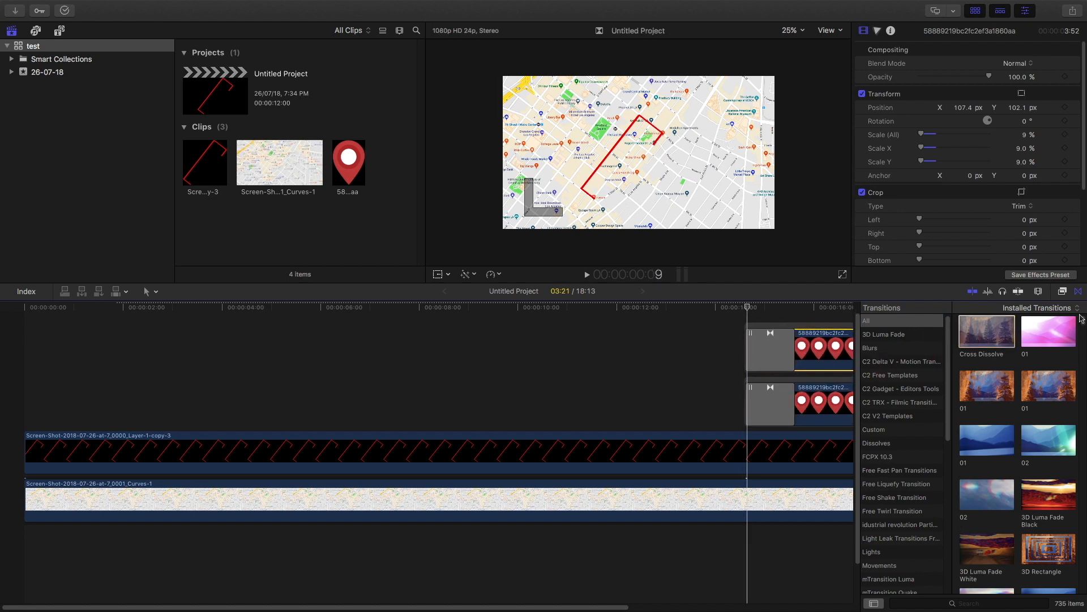
left_click(1079, 292)
left_click(957, 369)
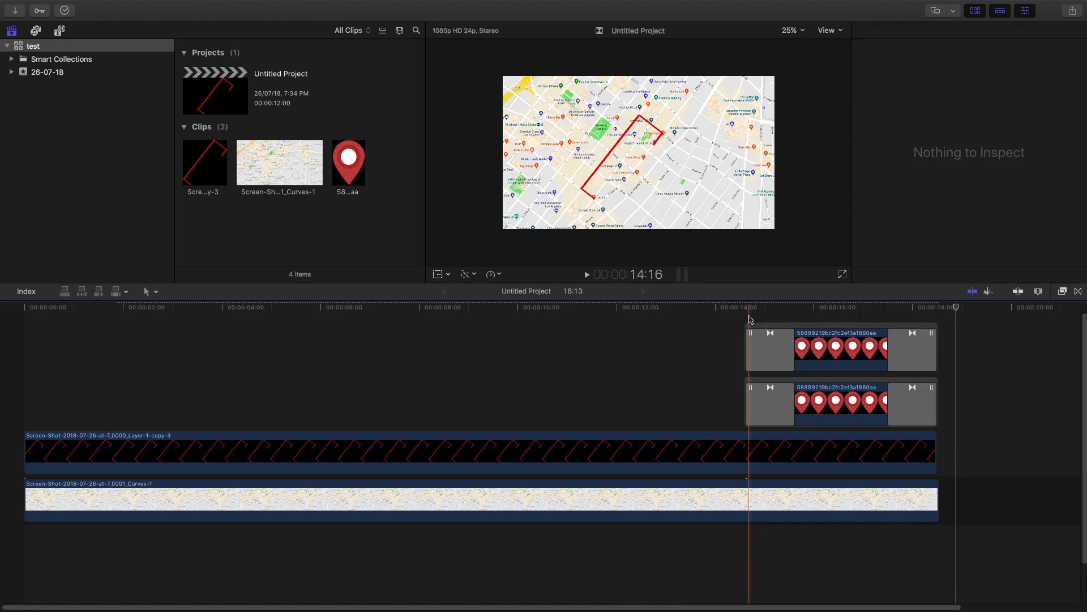
key("space")
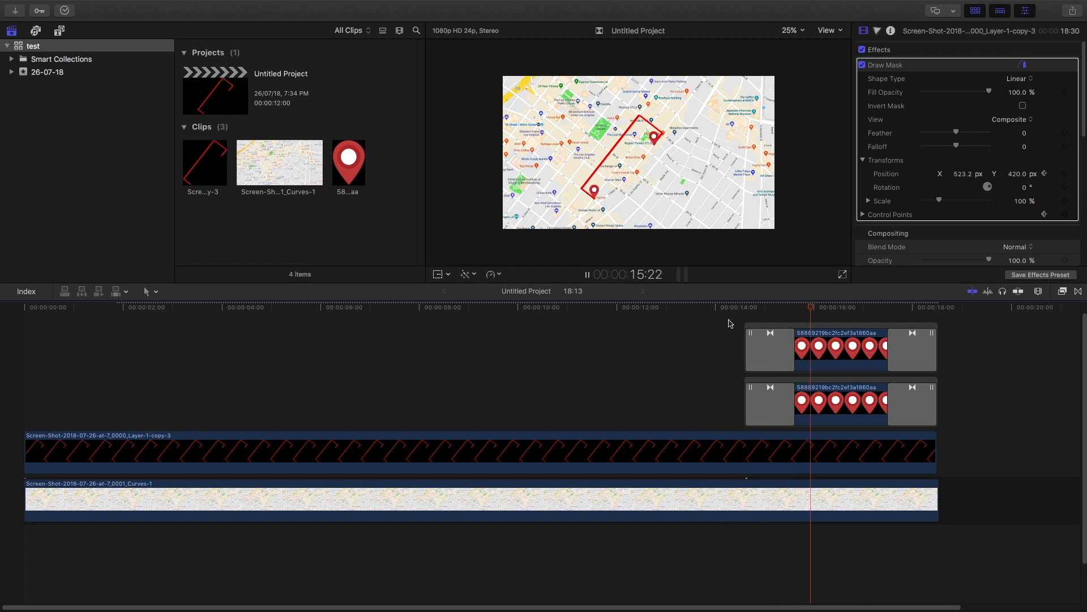
Shorten the opening dissolves on both pin clips to about 9 frames and trim the closing dissolves to roughly half a second.
left_click(793, 348)
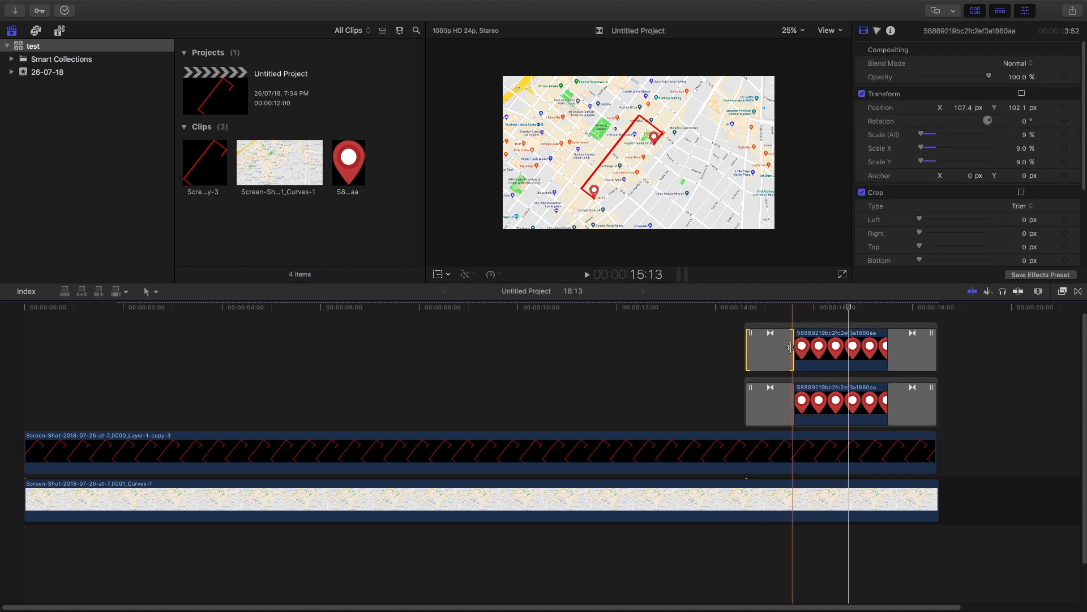
left_click_drag(791, 348, 765, 348)
left_click_drag(792, 403, 765, 403)
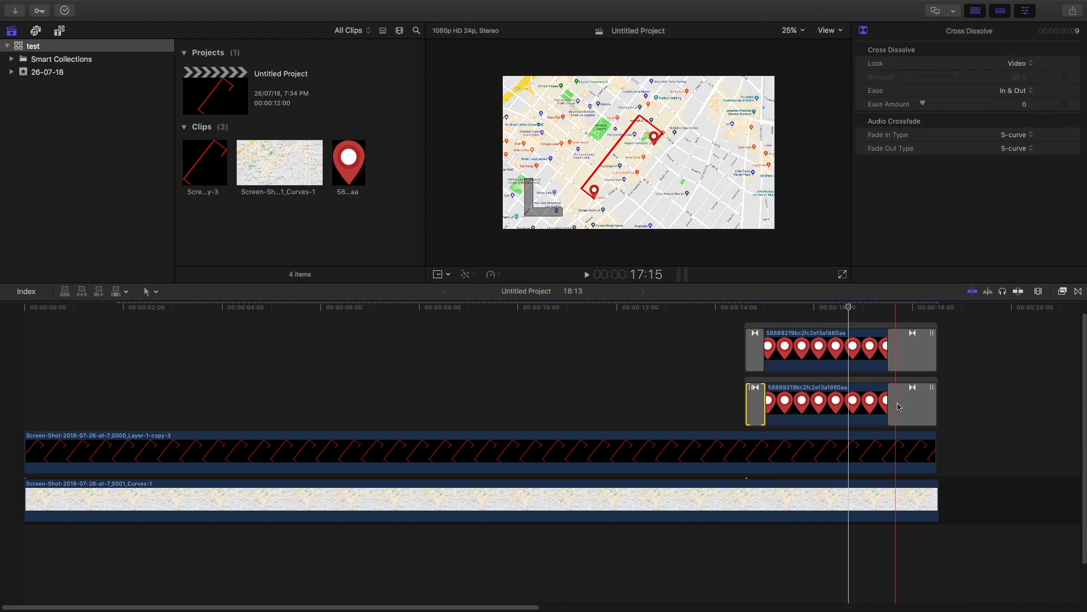
left_click_drag(893, 398, 914, 399)
left_click_drag(907, 343, 916, 345)
Combine the map, route and both pin clips into one compound clip with the default name.
left_click(969, 350)
key("shift+z")
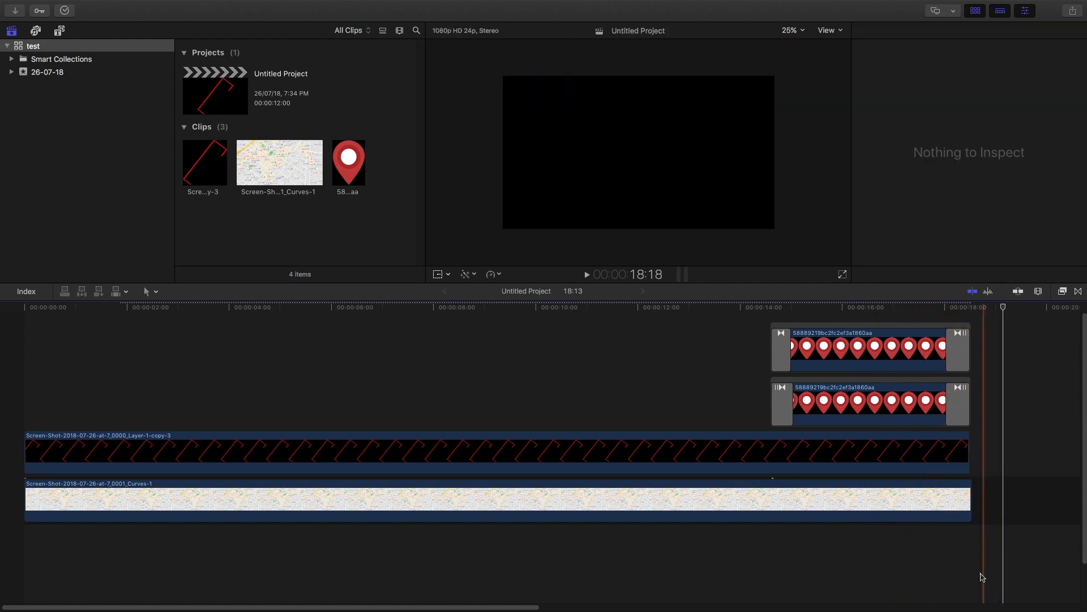
left_click_drag(985, 540, 726, 361)
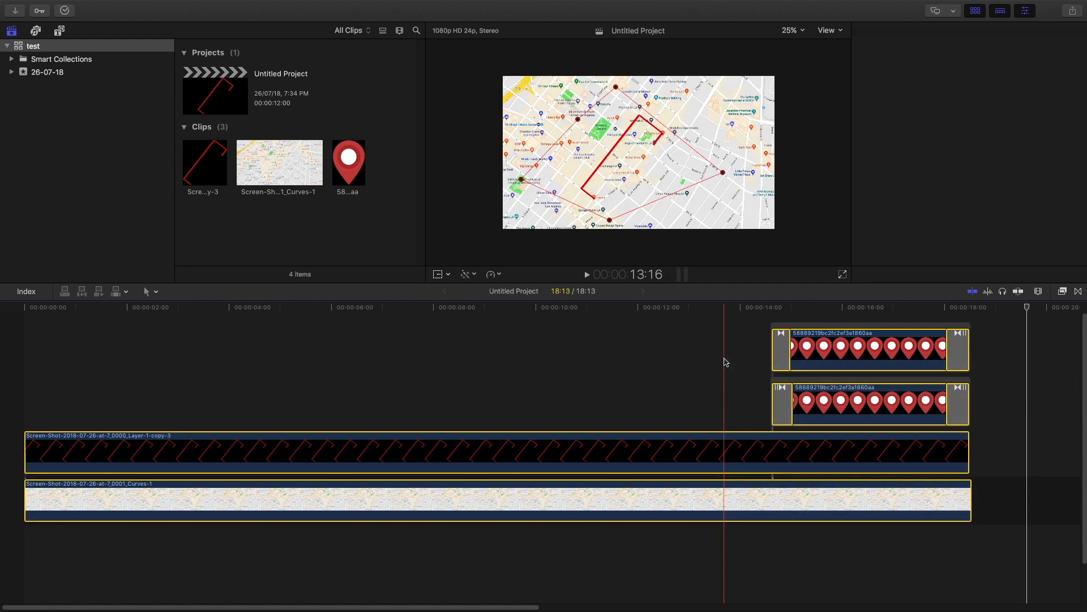
key("alt+g")
key("Return")
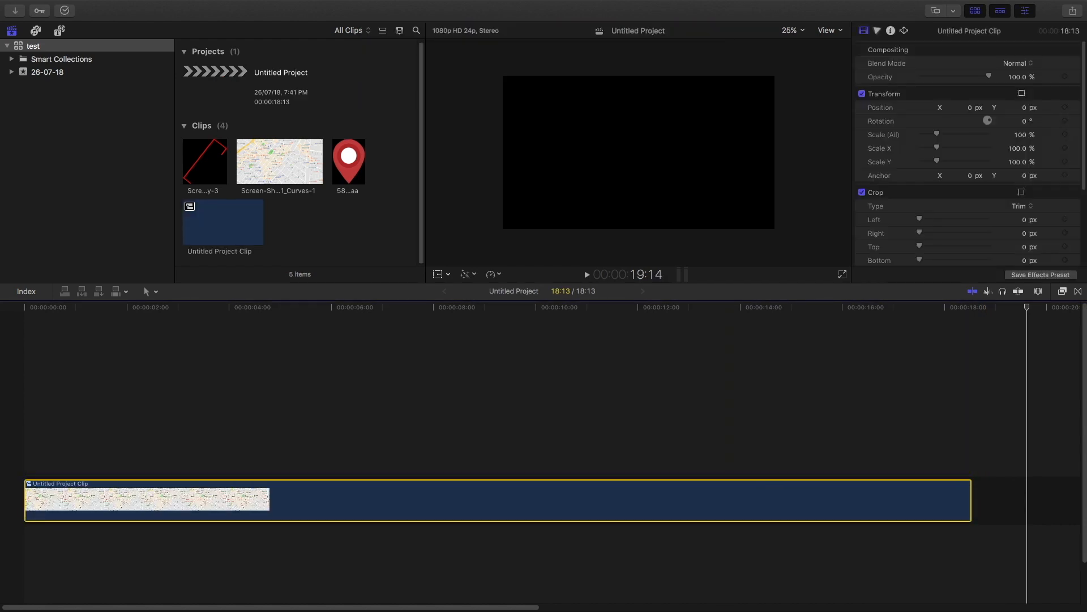
Speed up the compound clip to about 540 %, shortening it to about 03:10, and play it from the start.
key("ctrl+alt+r")
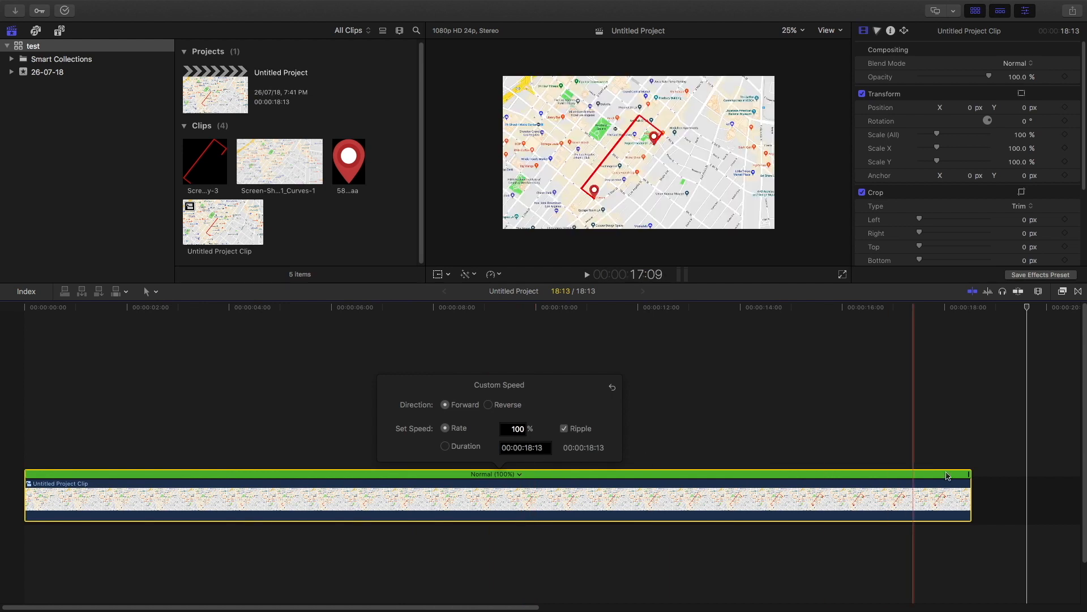
left_click_drag(969, 477, 197, 485)
left_click(212, 454)
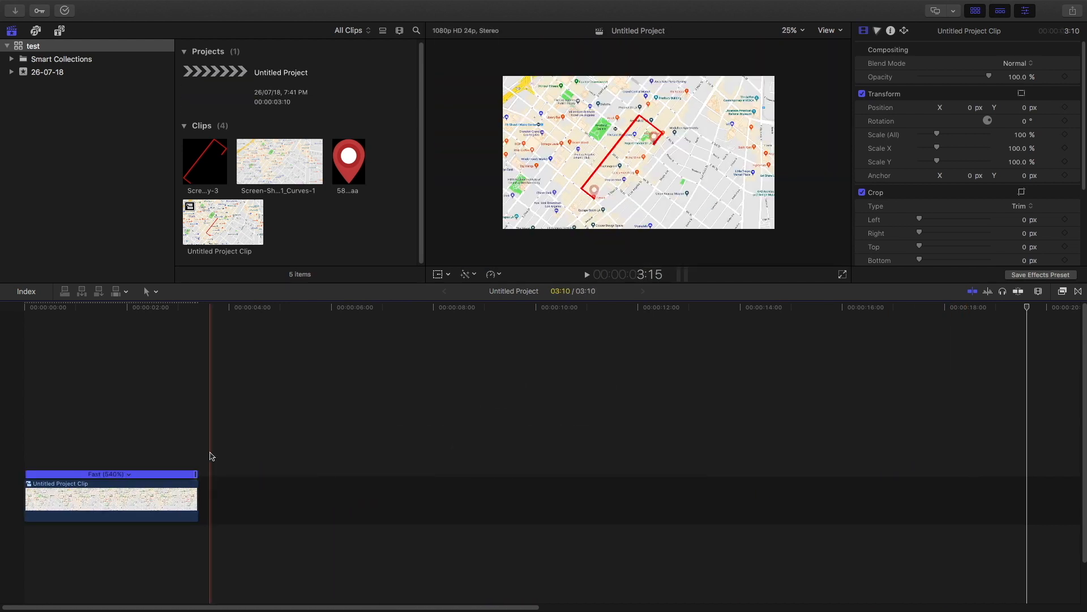
key("shift+z")
key("shift+super+f")
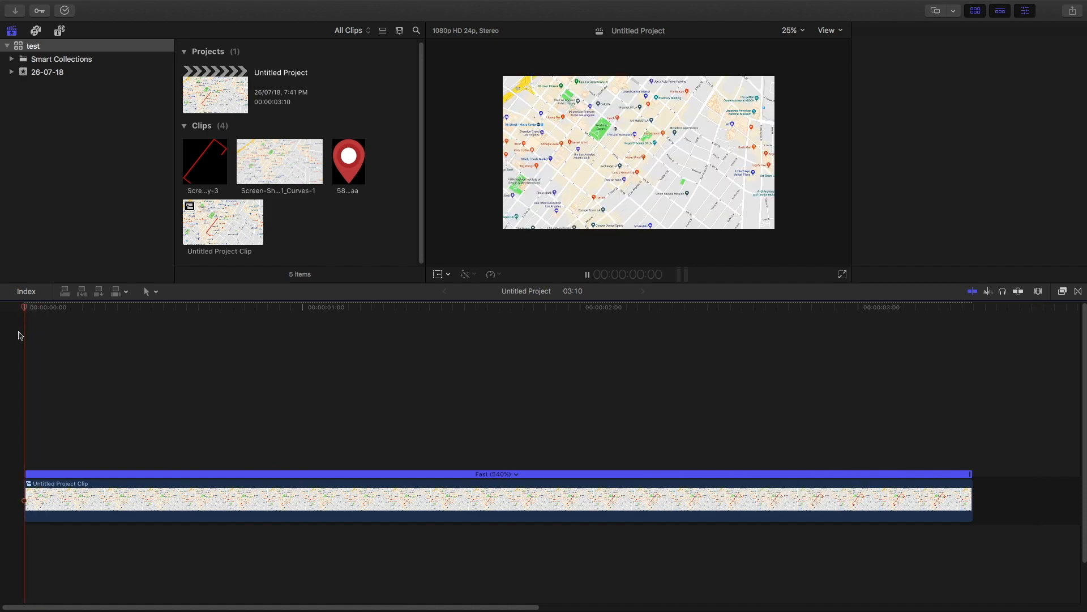